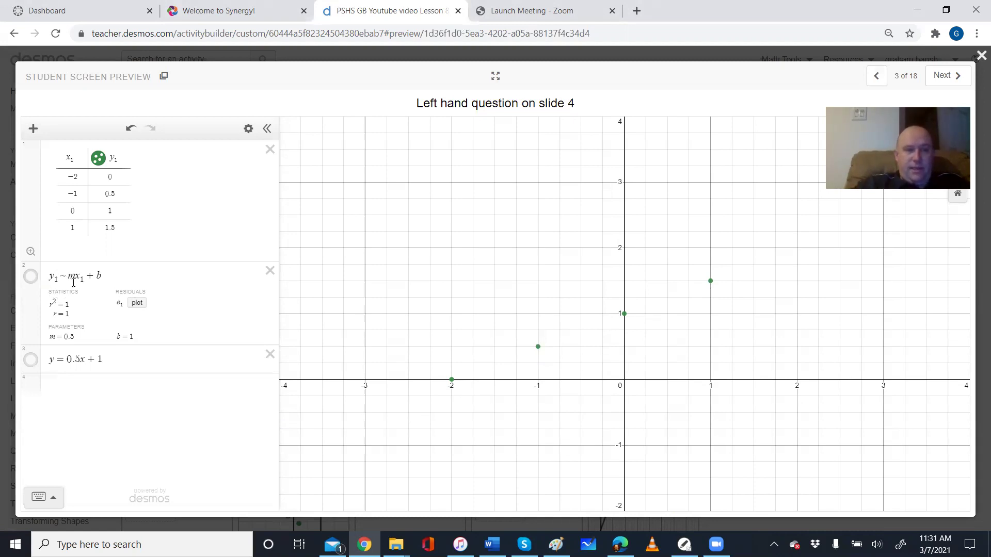
Show the graphs of the linear regression and y = 0.5x + 1 on slide 3, and compare with the table on slide 4.
left_click(31, 278)
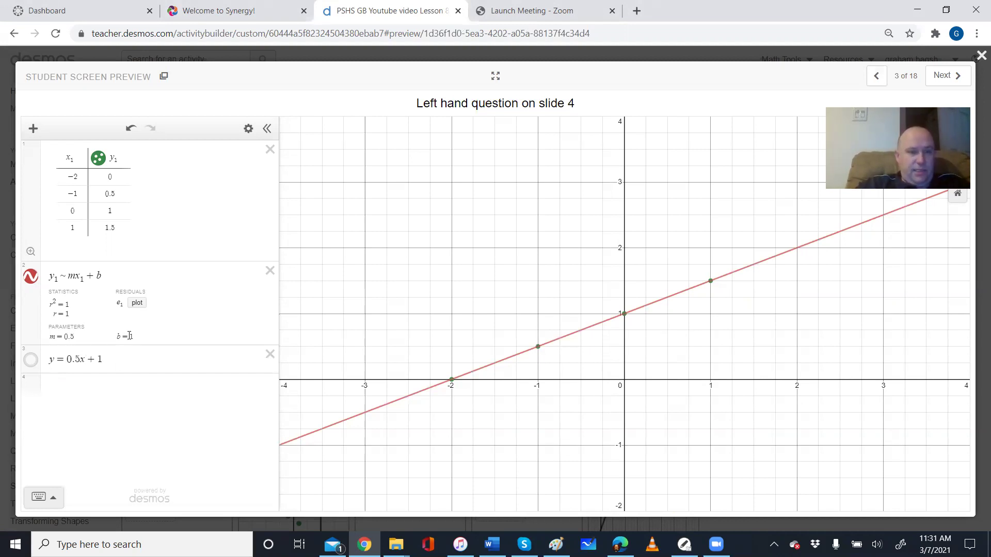
left_click(31, 361)
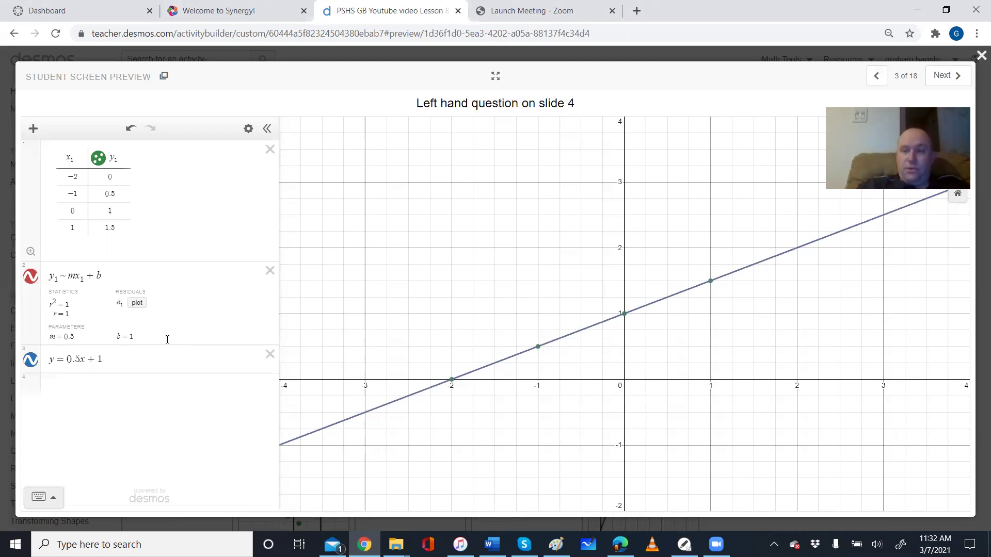
left_click(955, 76)
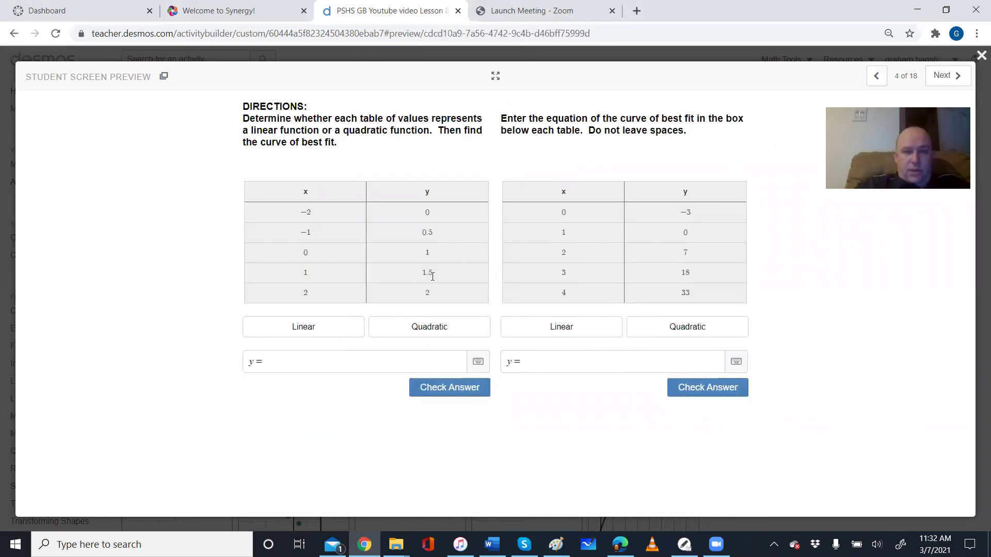
left_click(876, 77)
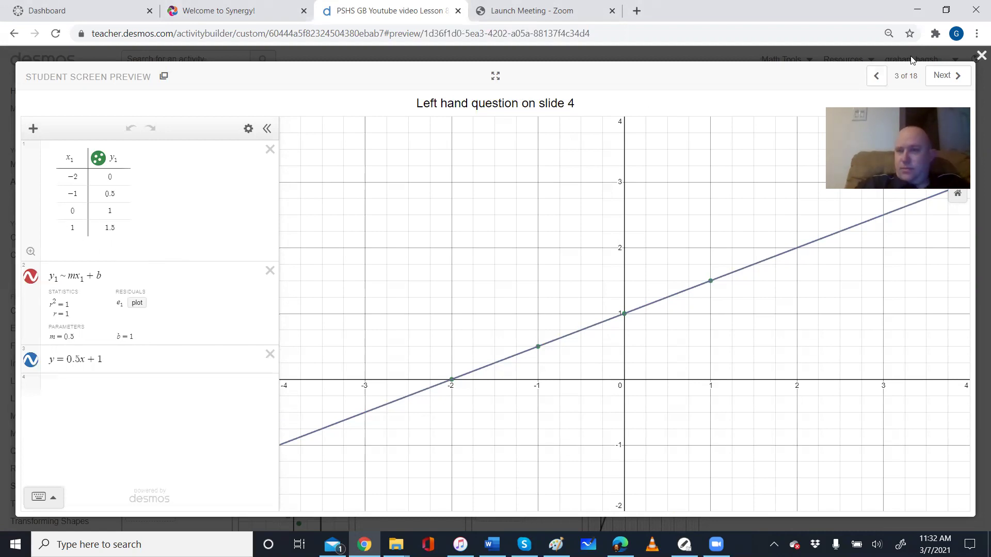
On slide 4, classify the first table as Linear, enter y = 0.5x + 1 as its equation and check the answer.
left_click(950, 76)
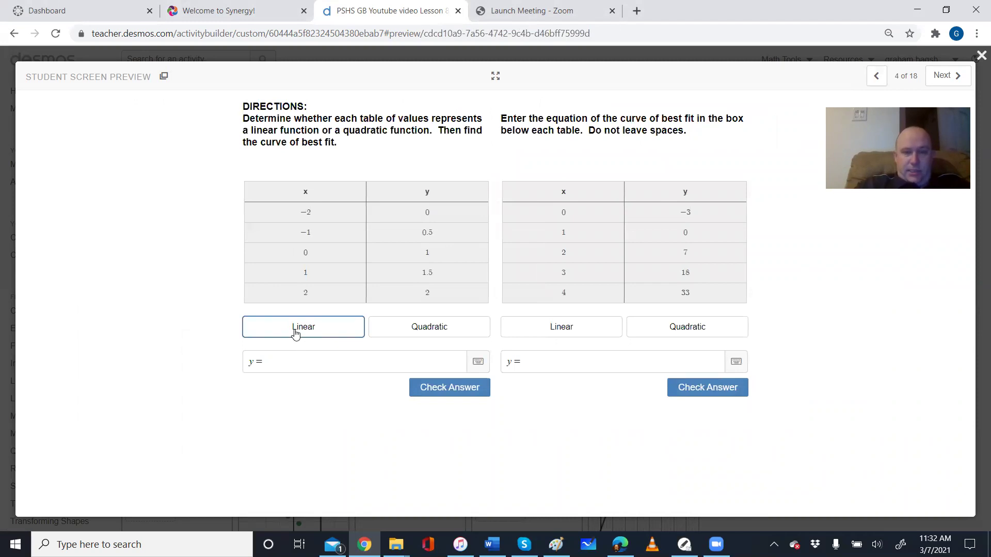
left_click(281, 364)
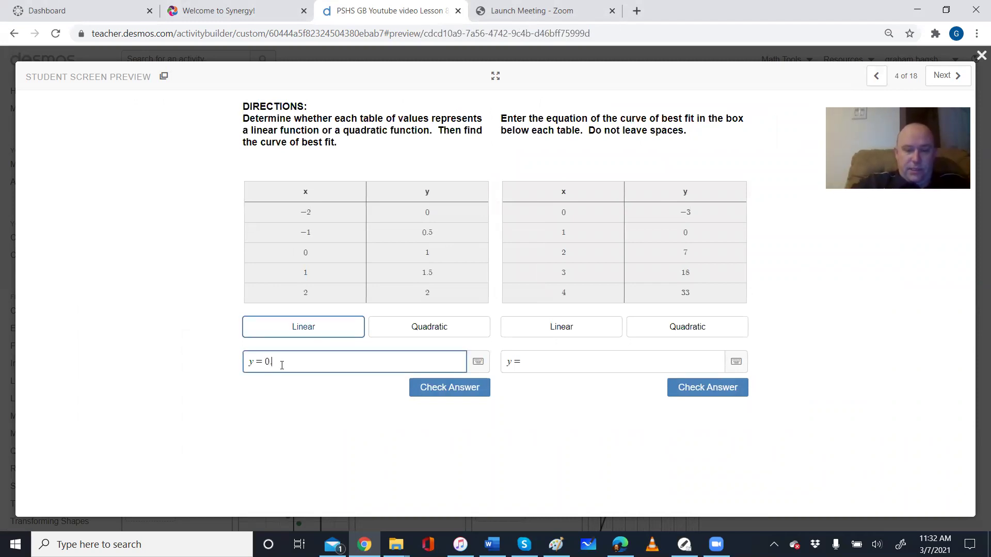
type("0.5x + 1")
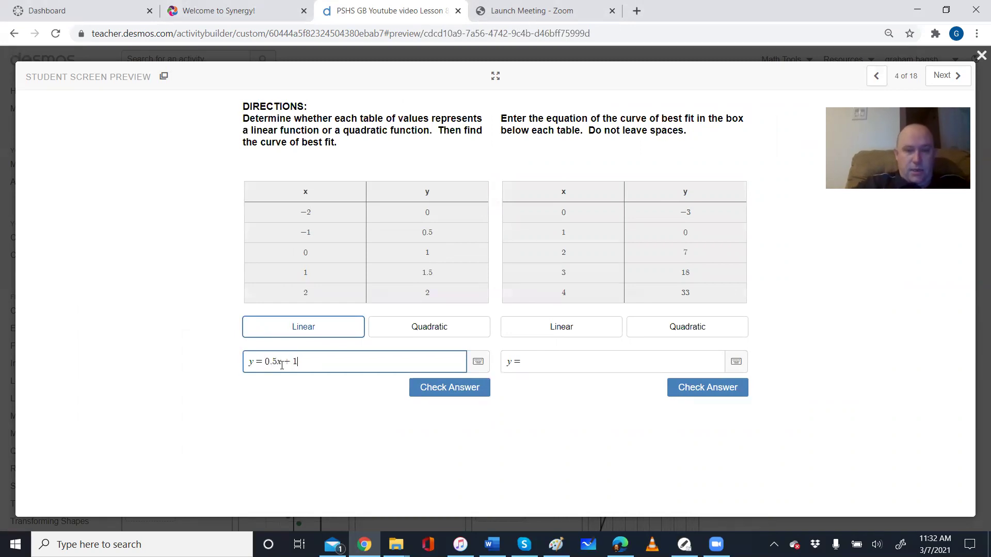
left_click(436, 388)
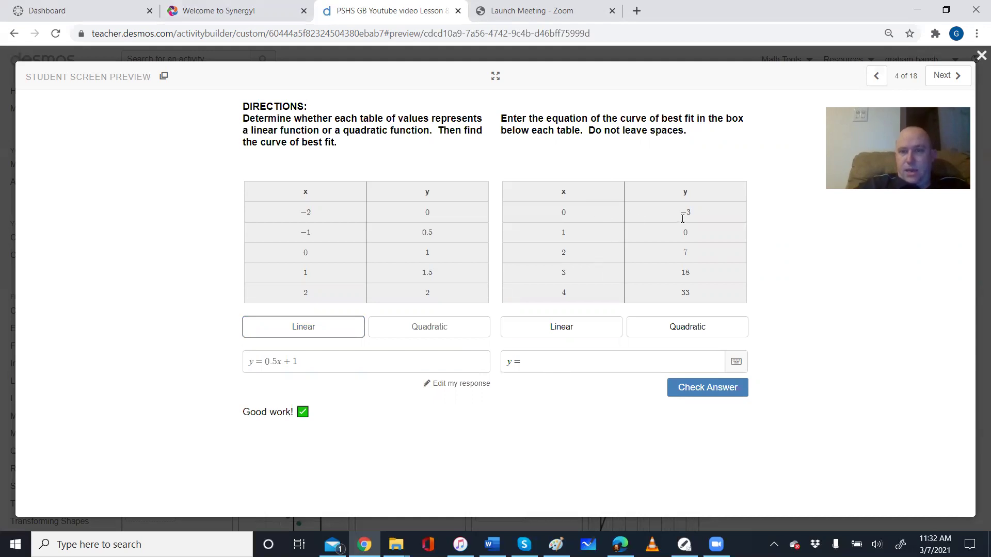
Go to the calculator on slide 5 and re-enter the subscript 1 in the table's x column heading.
left_click(947, 81)
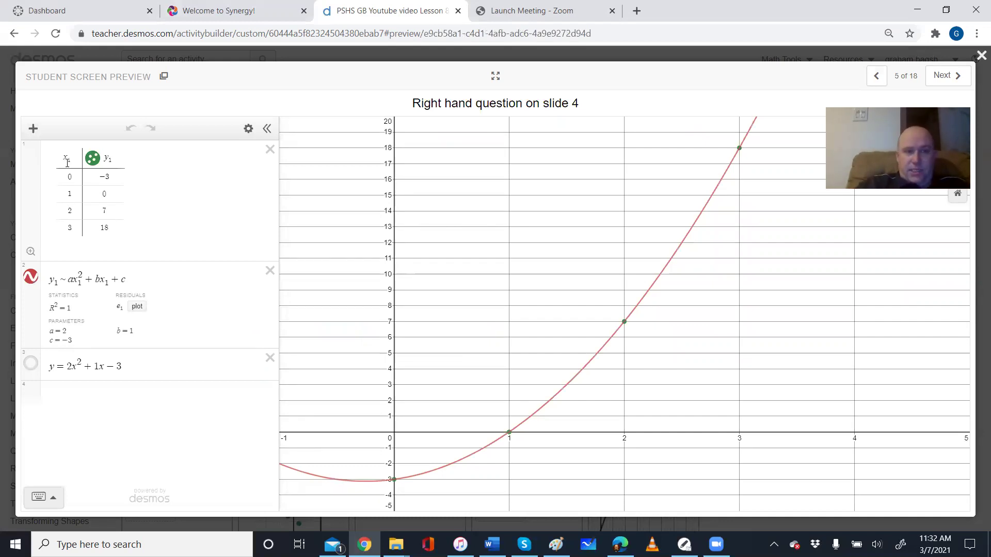
left_click(32, 130)
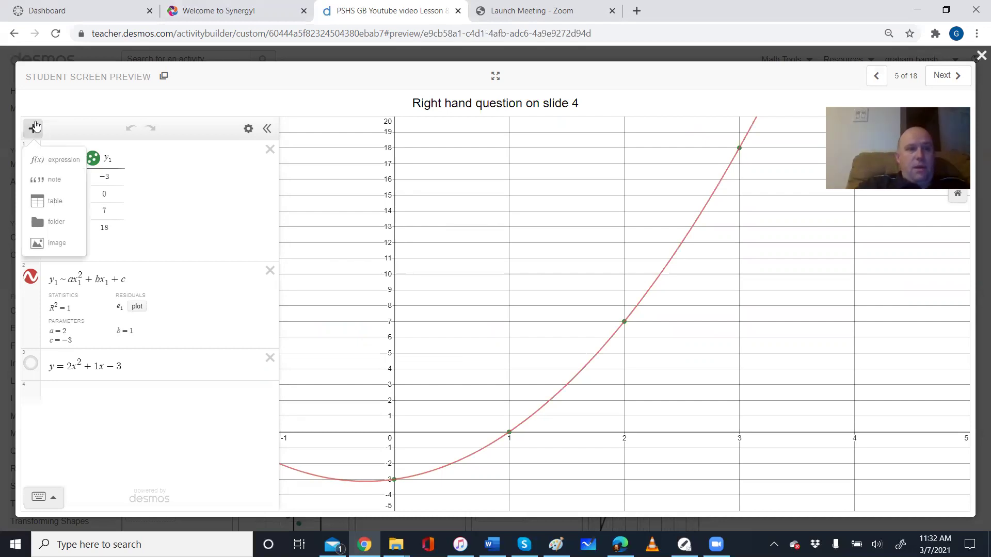
left_click(60, 115)
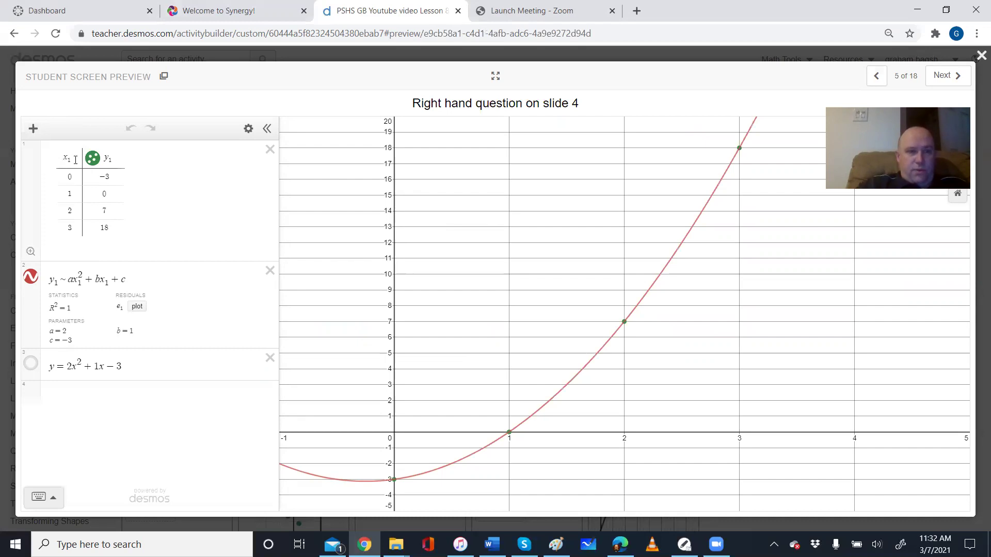
left_click(73, 160)
key("BackSpace")
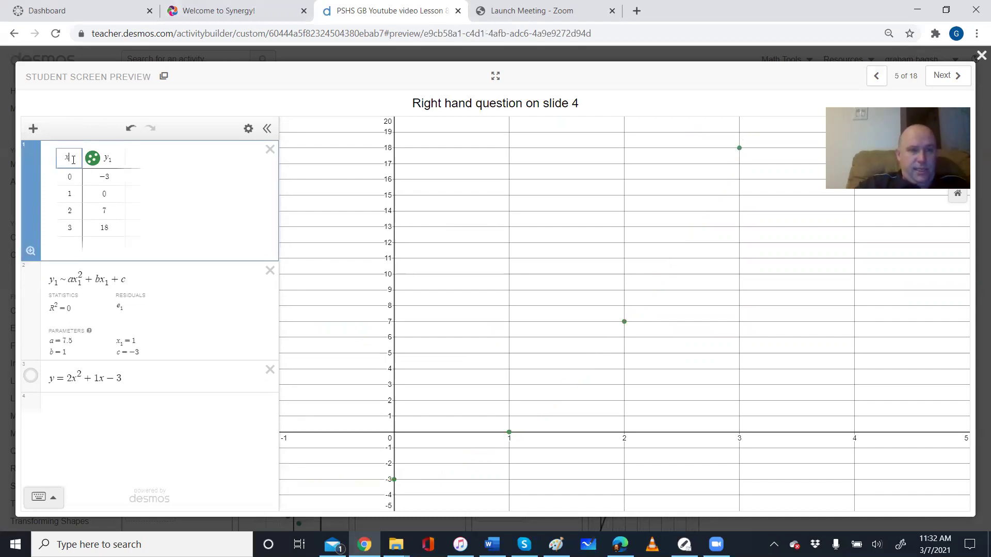
type("1")
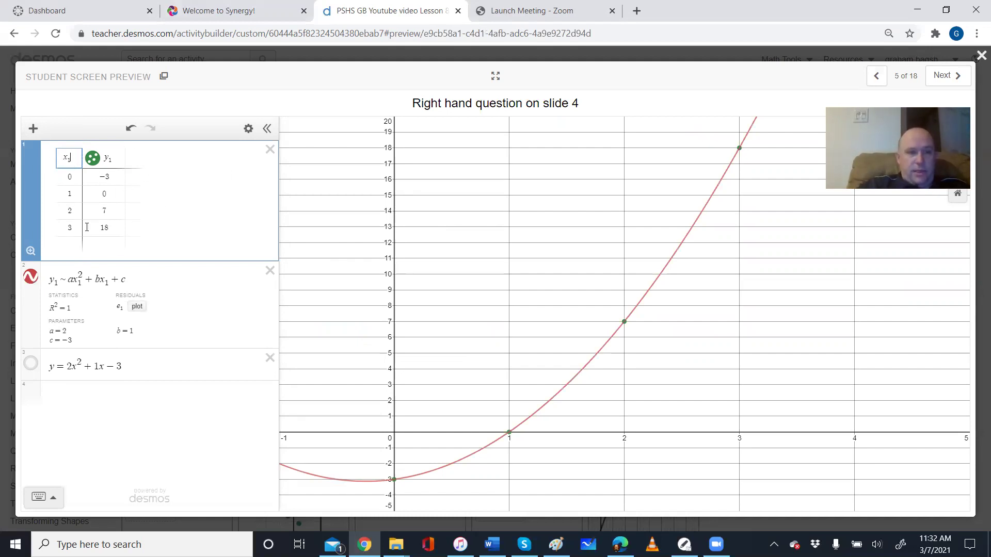
Hide the quadratic regression curve to view the data points alone, and show the curve again.
left_click(30, 277)
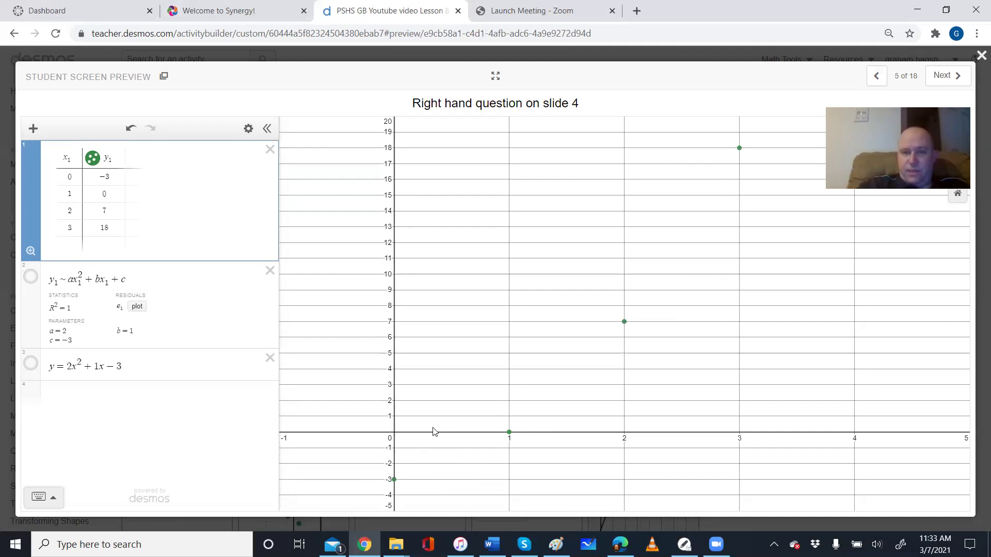
left_click(30, 276)
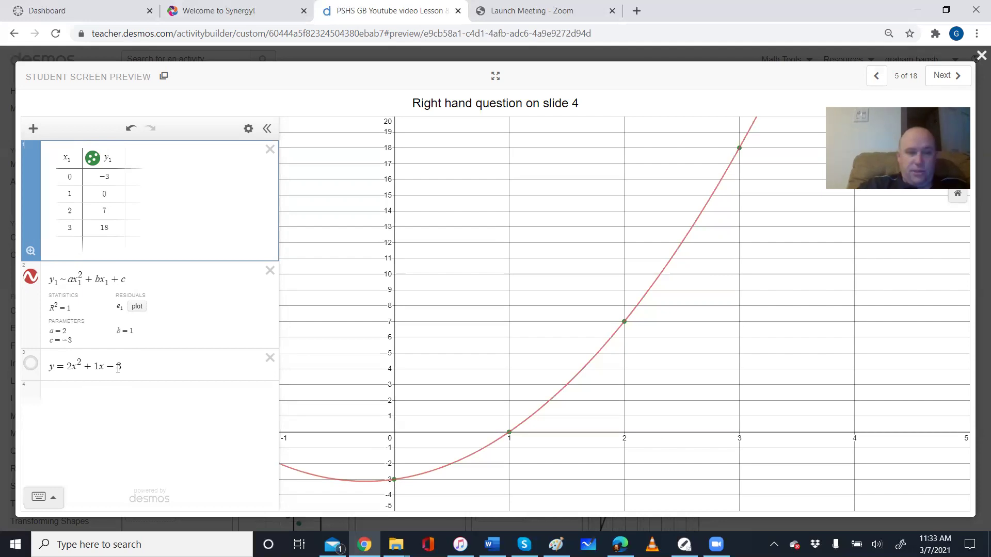
Remove the coefficient 1 from y = 2x² + 1x − 3, compare both forms' graphs with the regression curve, and restore the coefficient.
left_click(98, 366)
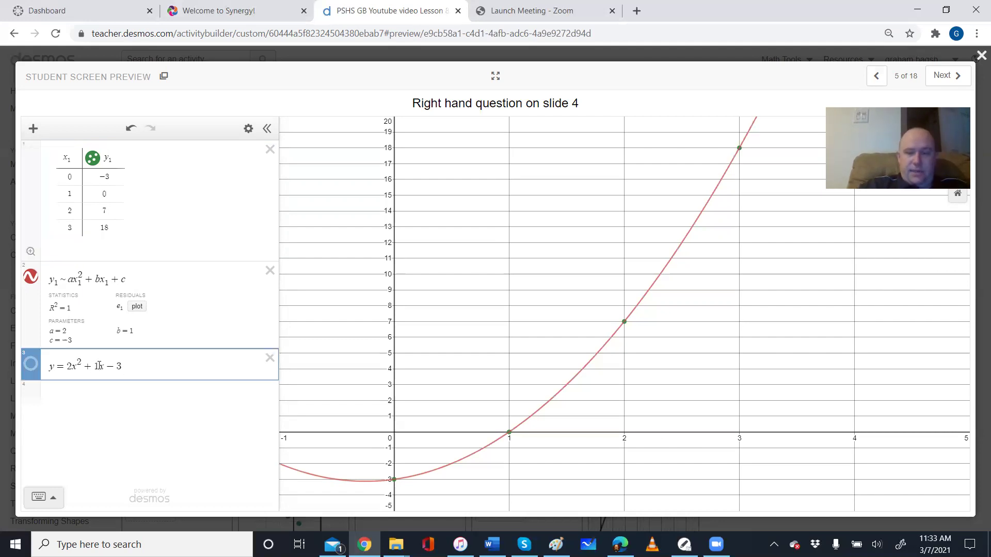
key("BackSpace")
left_click(33, 365)
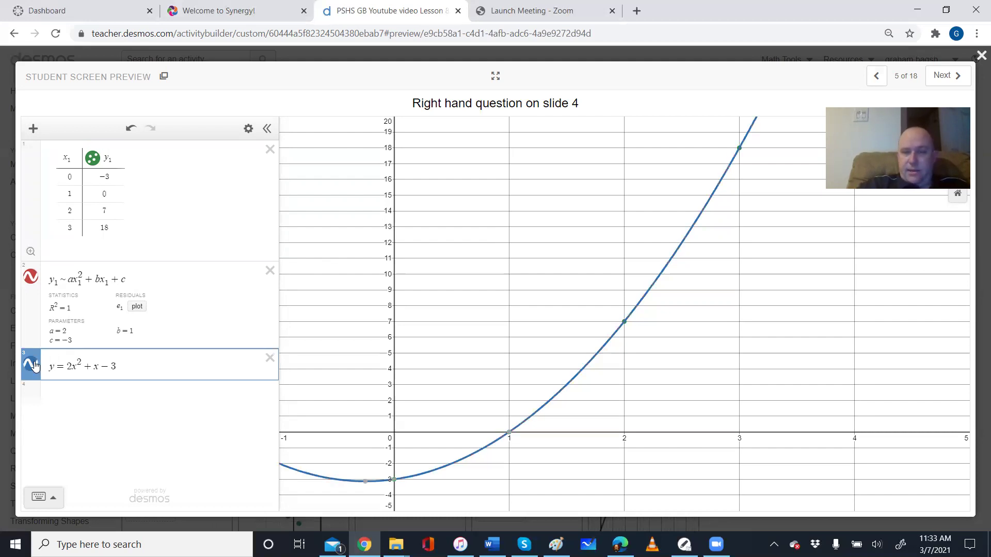
left_click(34, 366)
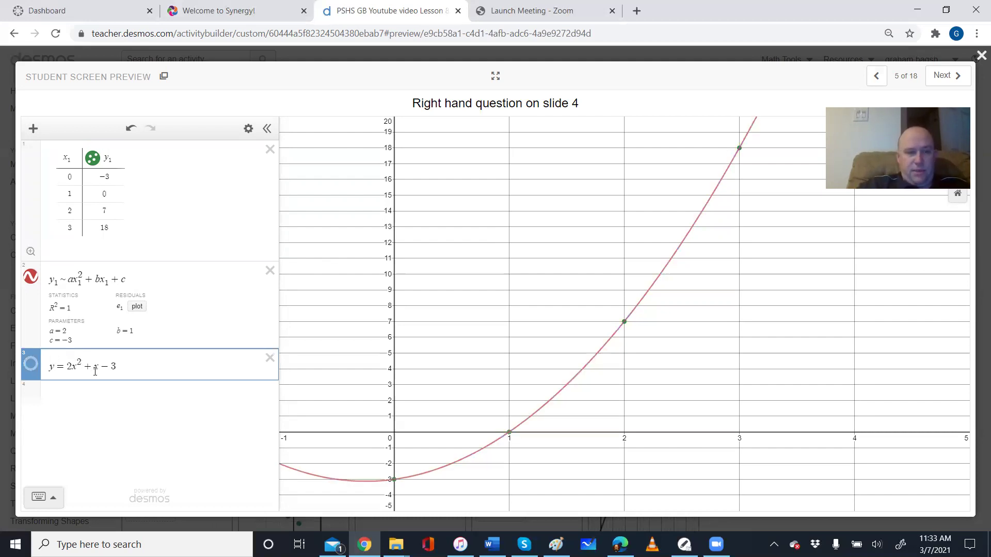
type("1")
left_click(32, 365)
left_click(34, 366)
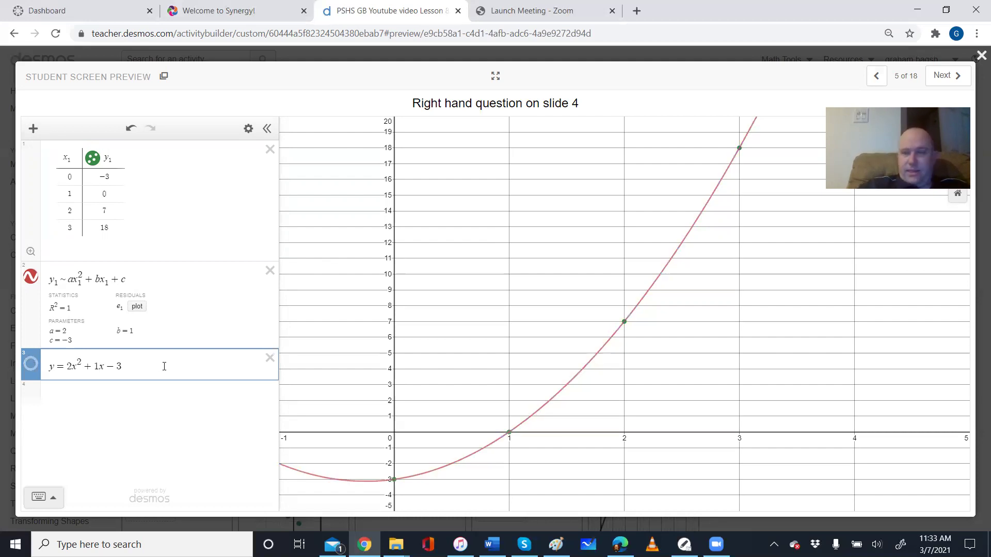
Back on slide 4, classify the second table as Quadratic, enter y = 2x² + 1x − 3 and check the answer.
left_click(876, 76)
left_click(672, 331)
left_click(529, 368)
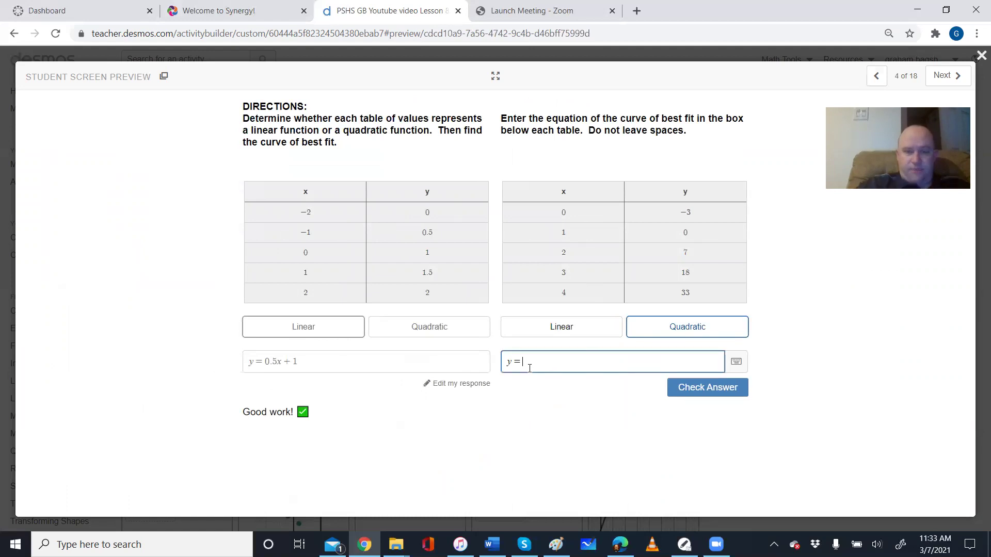
type("2x^2")
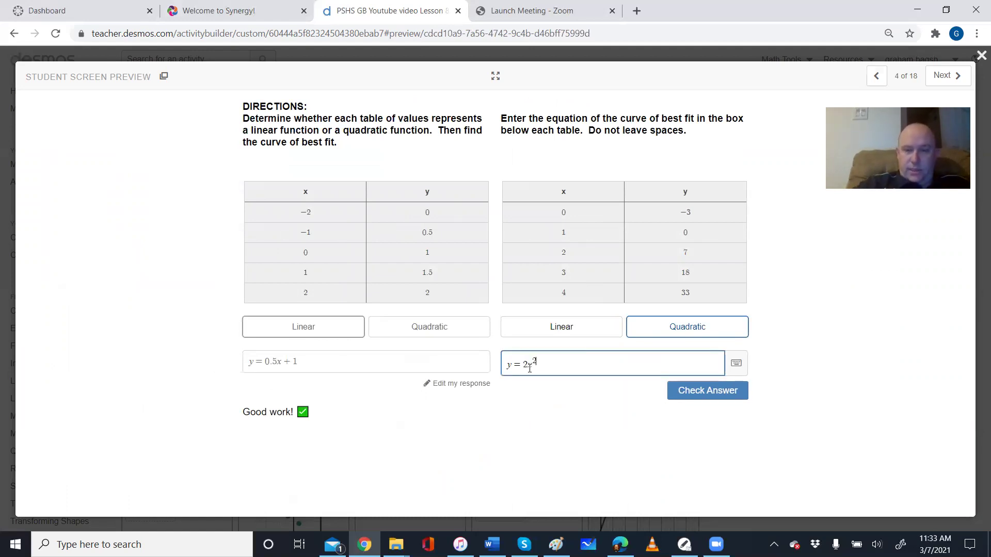
type("+x")
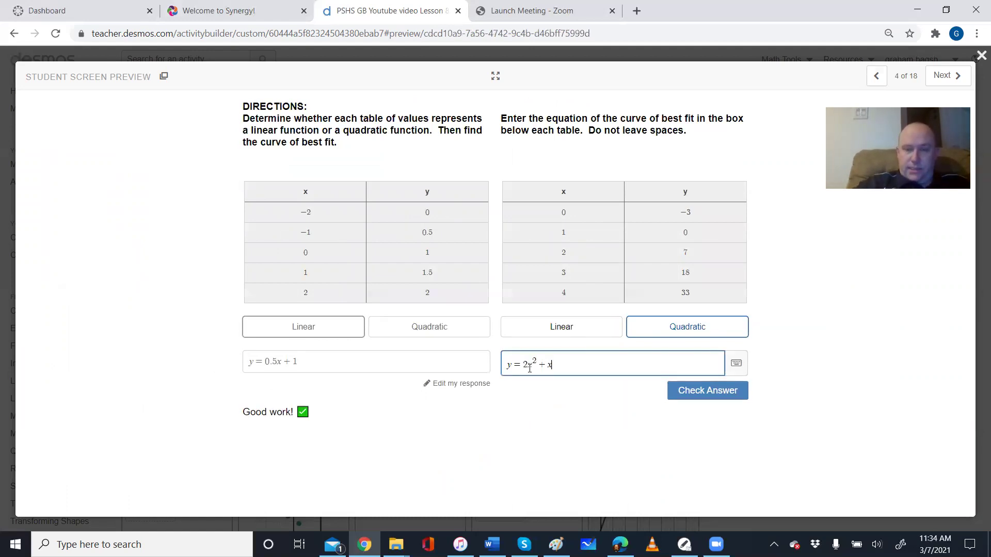
type("-3")
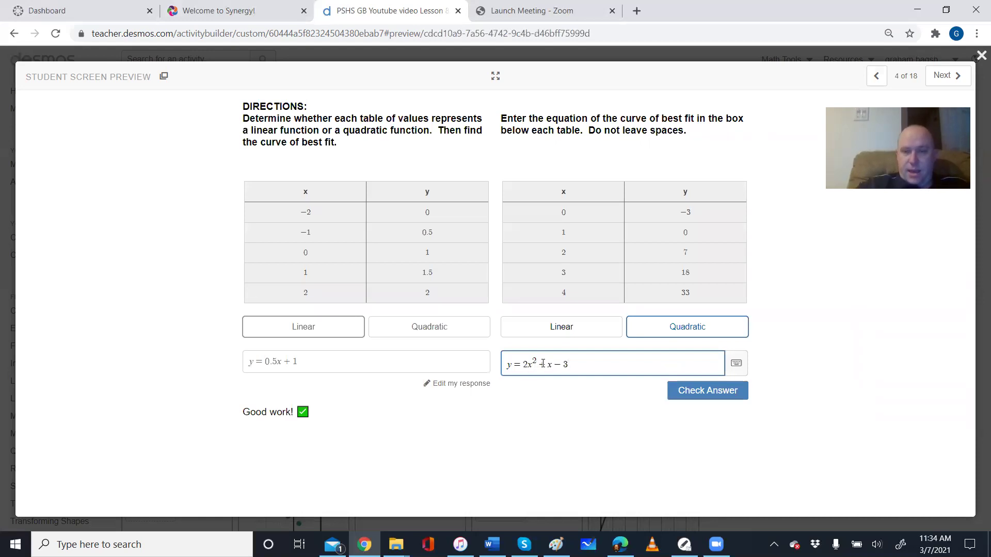
left_click(546, 365)
type("1")
left_click(715, 395)
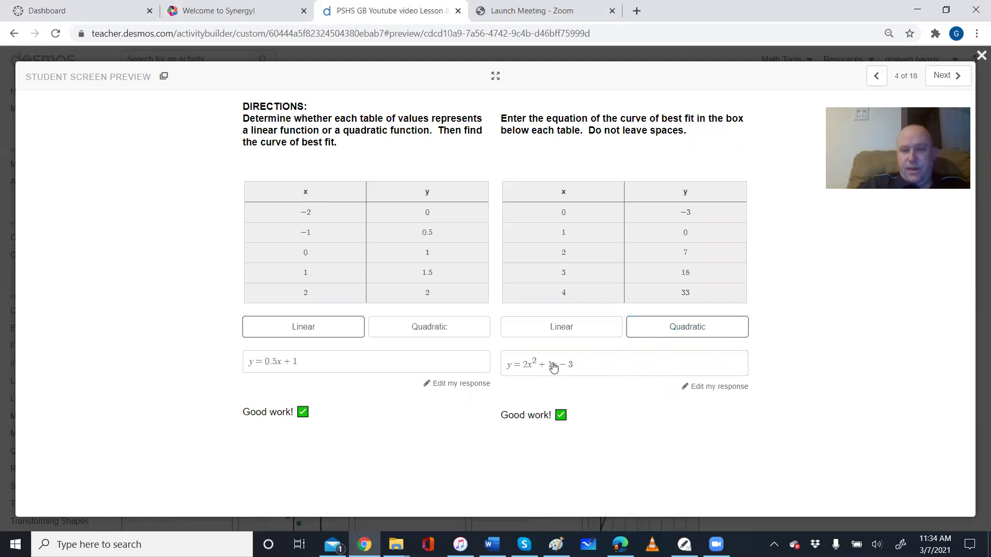
Advance through the activity to the items-sold and subway-distance questions on slide 8.
left_click(947, 76)
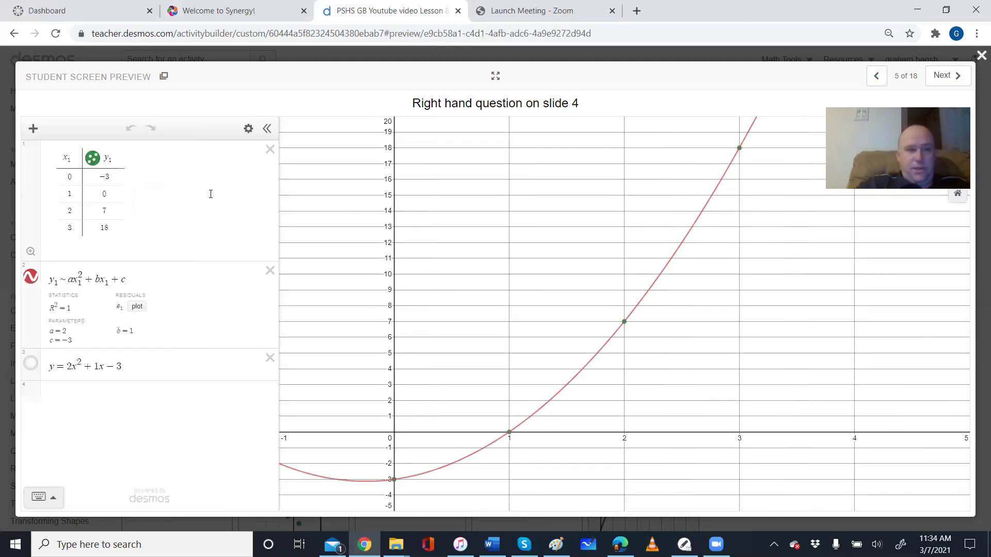
left_click(942, 75)
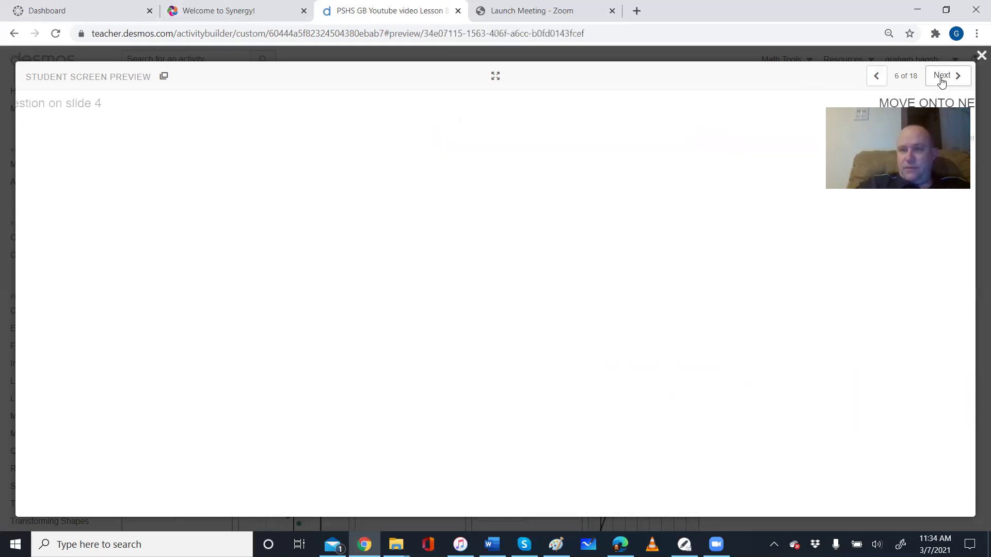
left_click(942, 77)
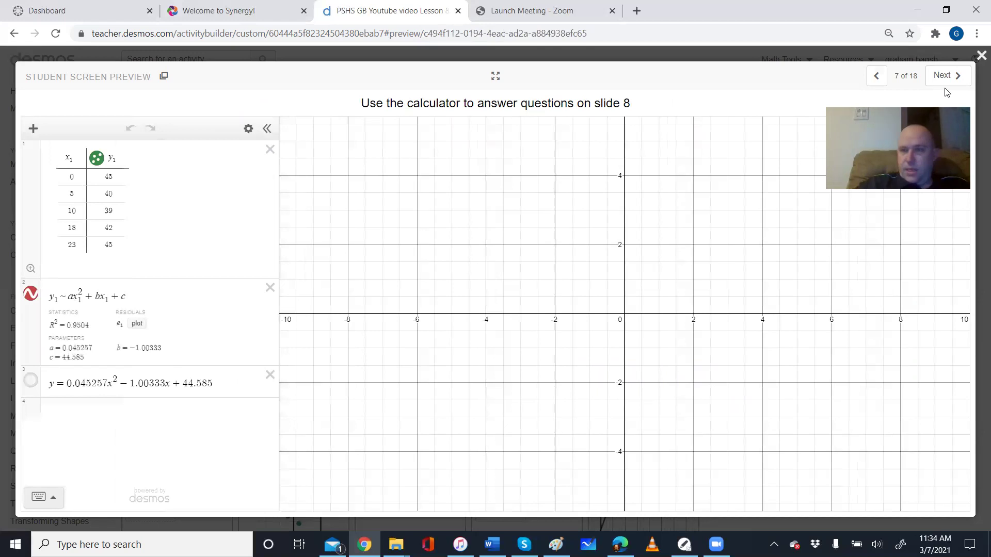
left_click(945, 76)
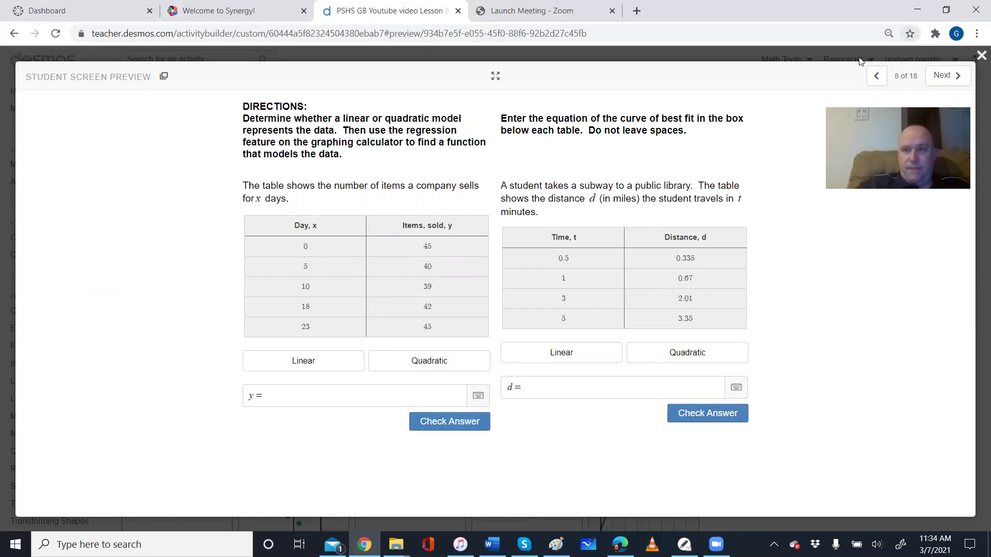
Return to the calculator on slide 7 and reframe its graph to examine the items-sold data points and quadratic regression curve.
left_click(874, 79)
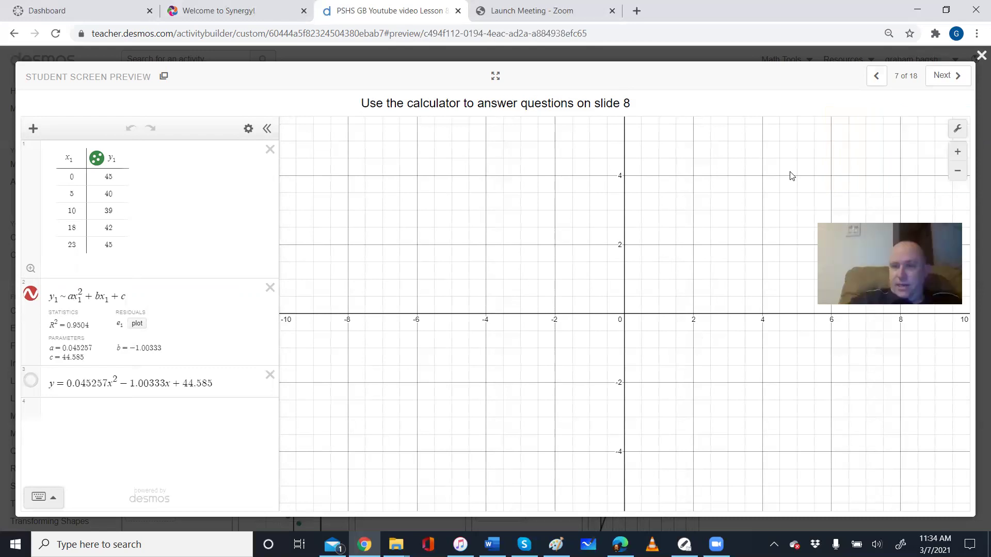
left_click(958, 176)
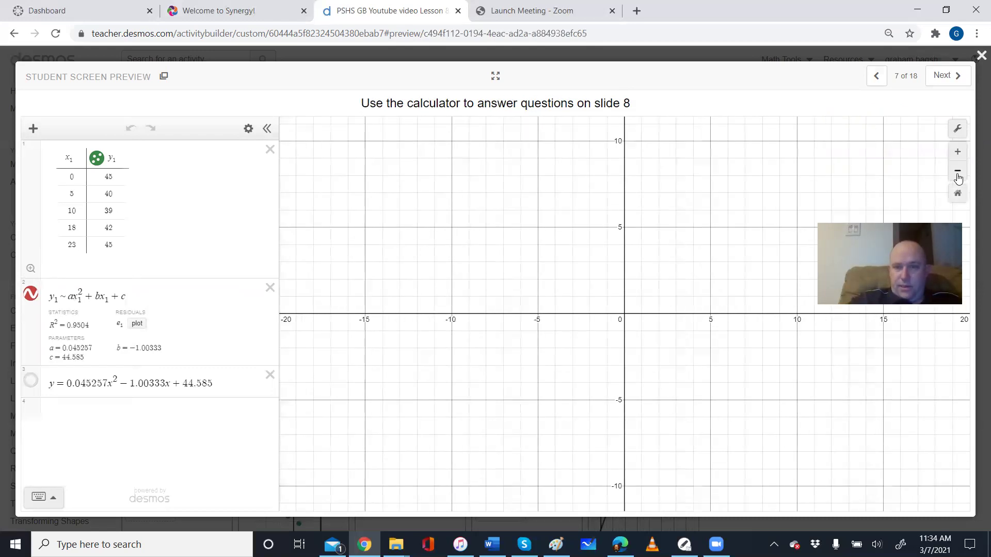
left_click(958, 172)
left_click(958, 172)
left_click(958, 172)
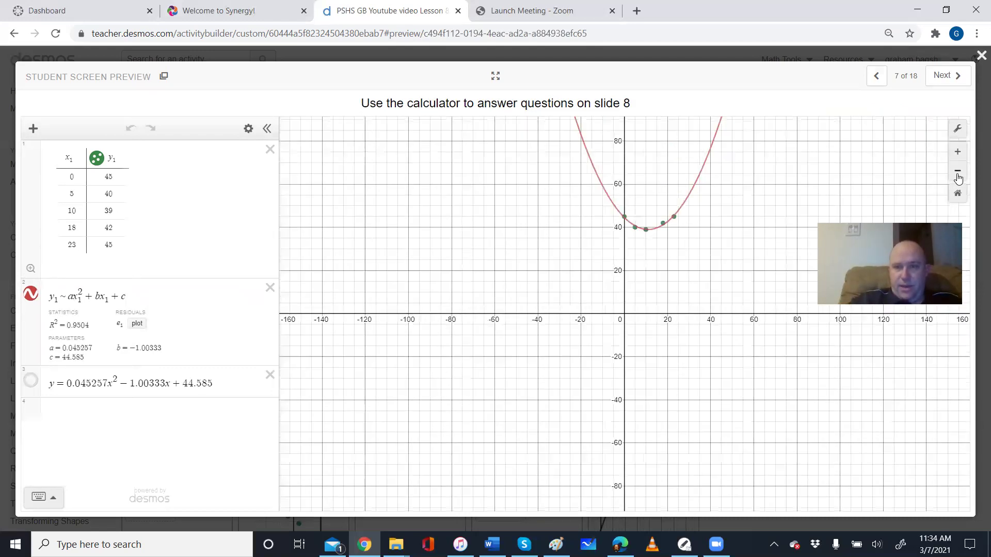
left_click_drag(714, 269, 578, 266)
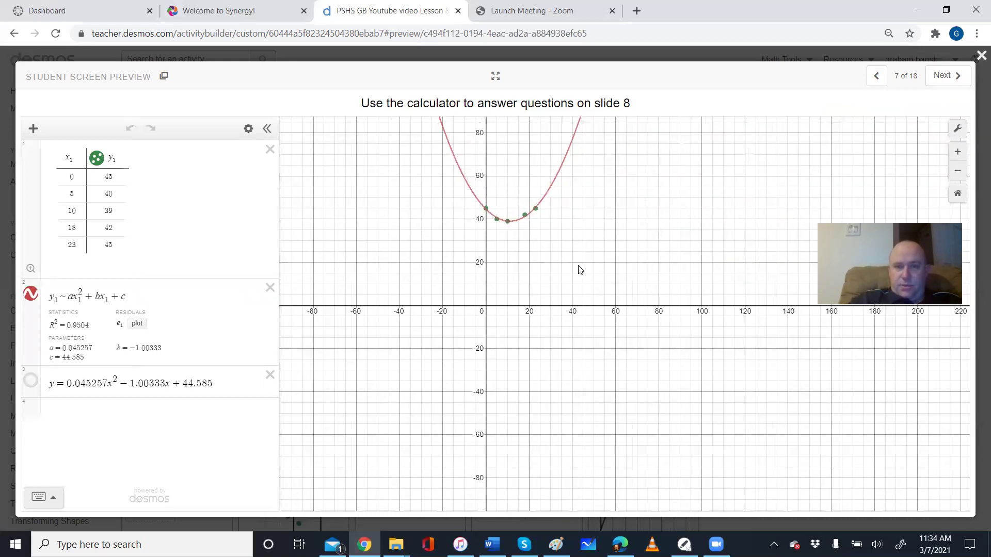
left_click(958, 151)
left_click_drag(500, 178, 557, 359)
left_click(957, 154)
left_click_drag(546, 253, 806, 316)
left_click_drag(566, 326, 594, 328)
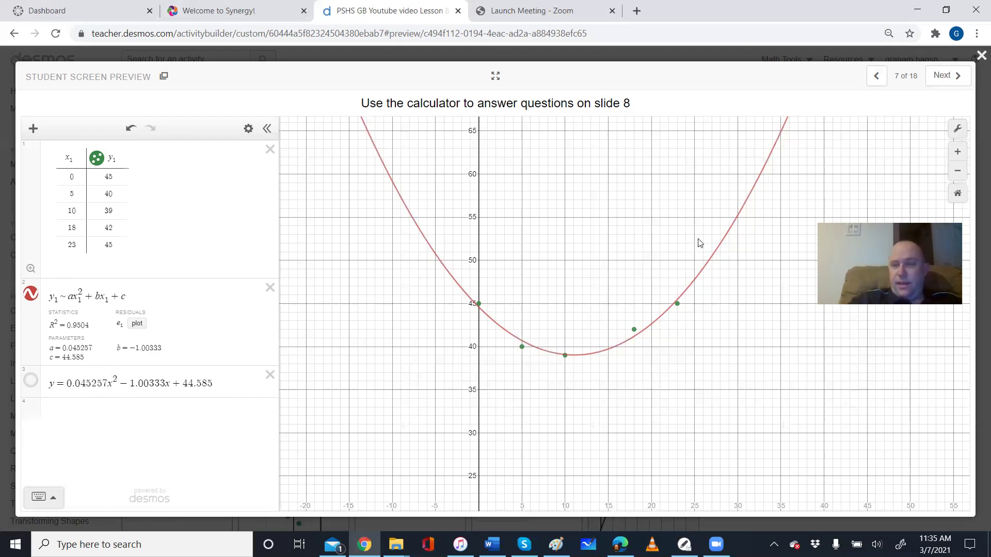
Advance past the slide 8 questions to the subway-distance linear regression on slide 9.
left_click(942, 80)
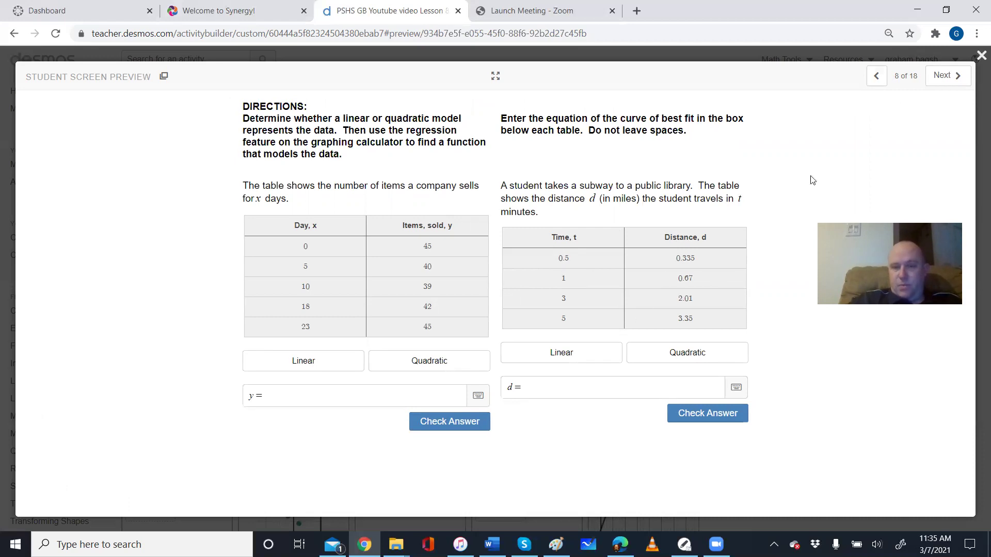
left_click(942, 76)
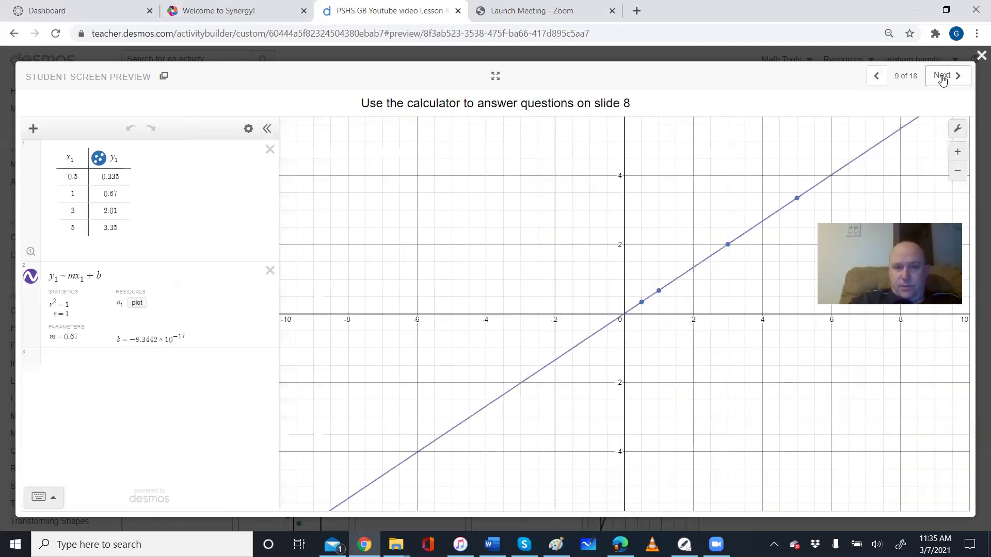
Hide and reshow the linear regression line on slide 9 to compare it with the subway-distance data points.
left_click(31, 278)
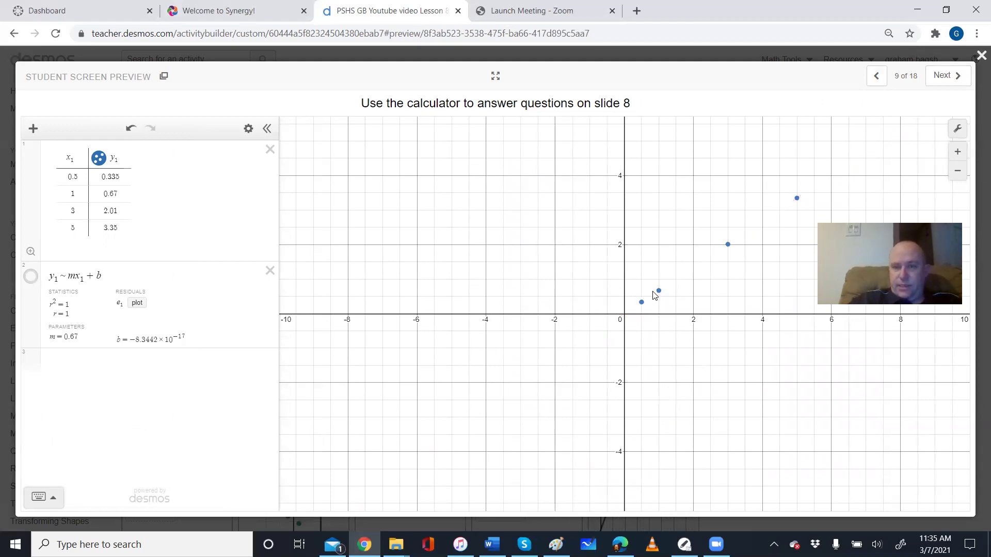
left_click(30, 277)
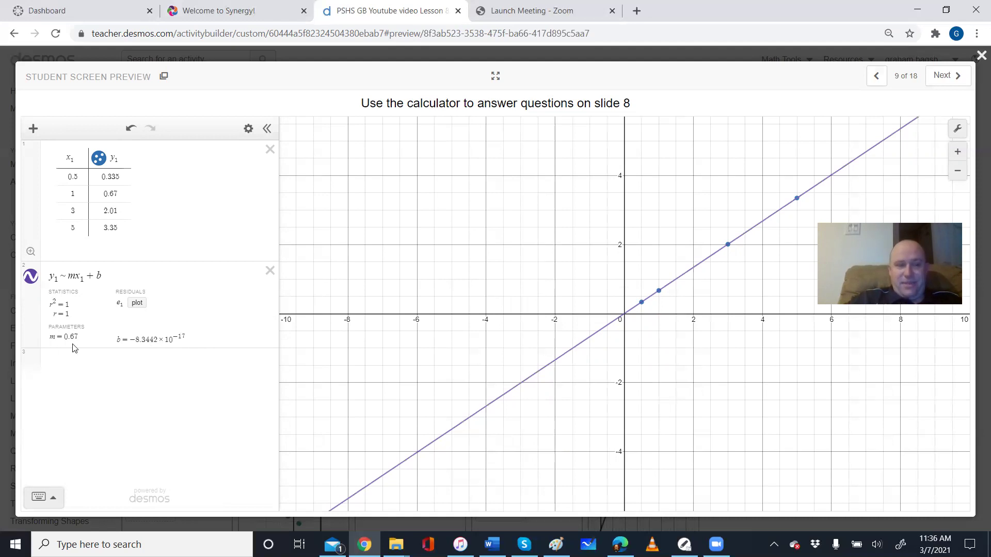
left_click(78, 364)
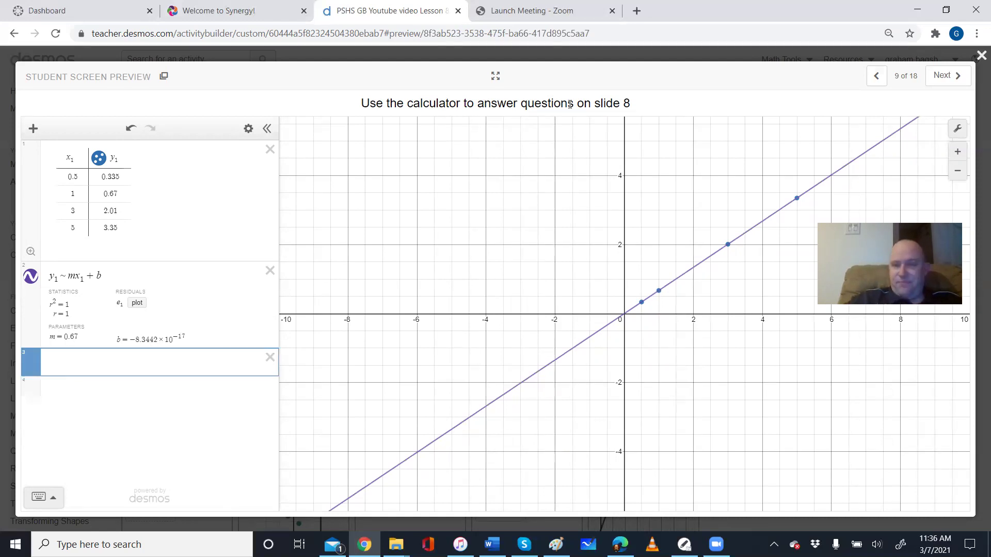
Back on slide 8, enter d = 0.67t + 0 as the subway-distance equation and check the answer.
left_click(876, 76)
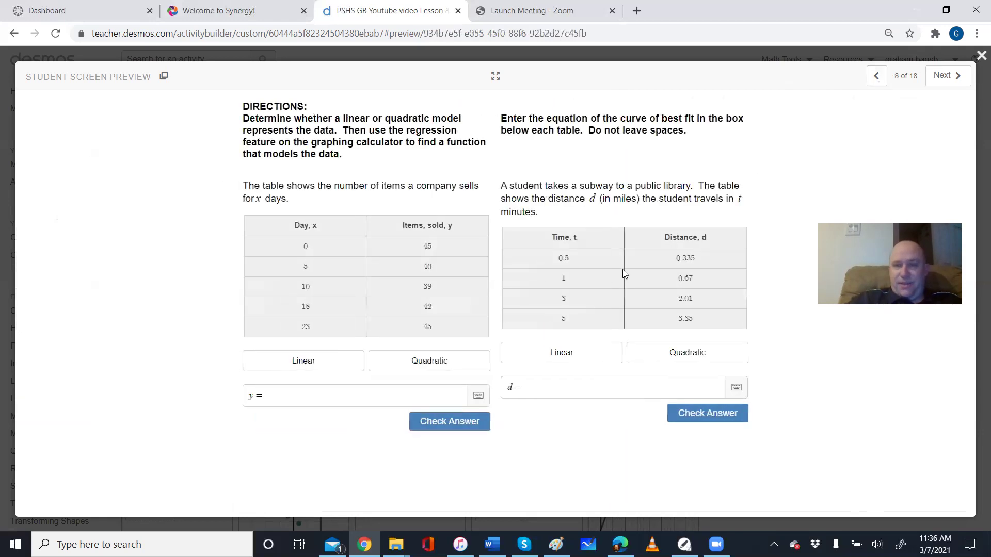
left_click(565, 386)
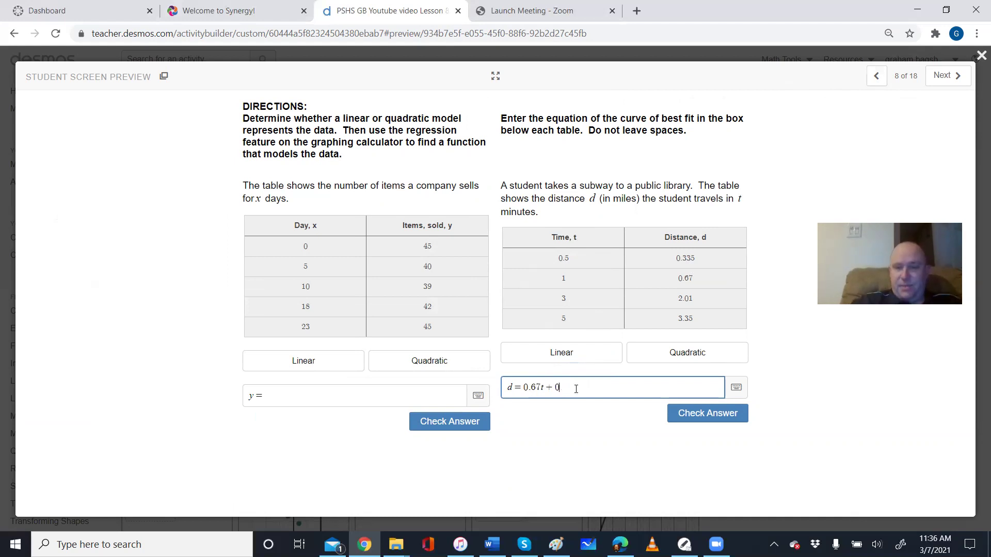
left_click(702, 408)
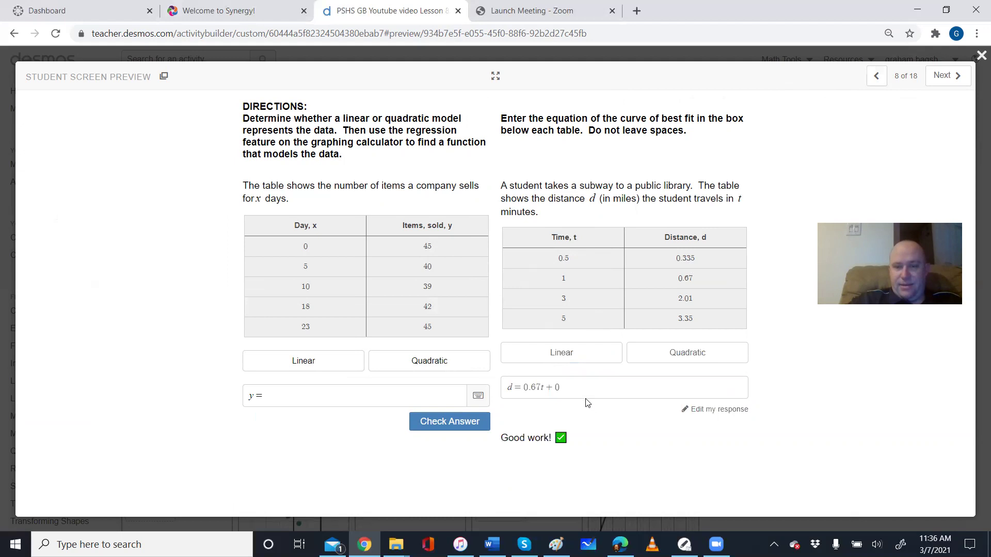
Shorten the subway-distance equation to d = 0.67t and check the answer again.
left_click(559, 387)
key("BackSpace")
key("BackSpace")
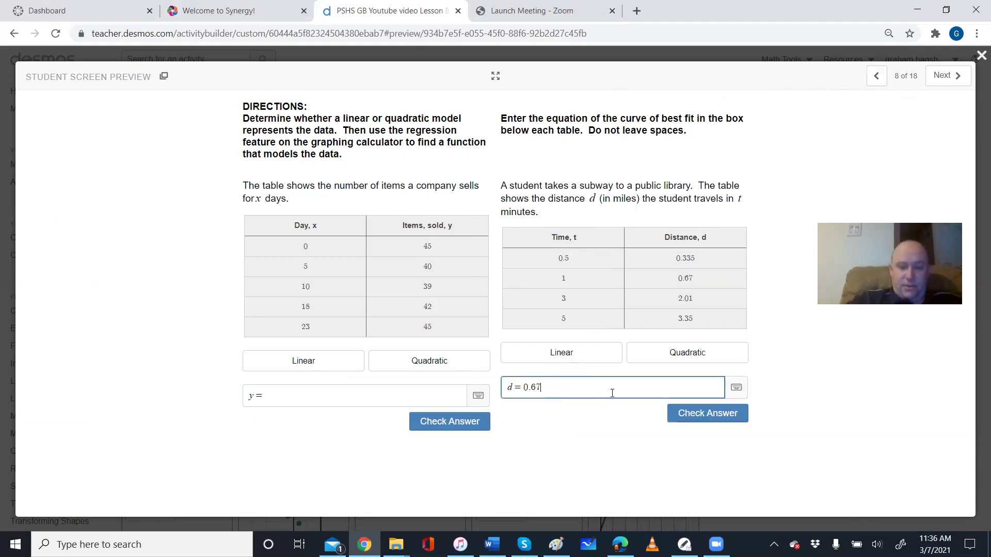
left_click(700, 414)
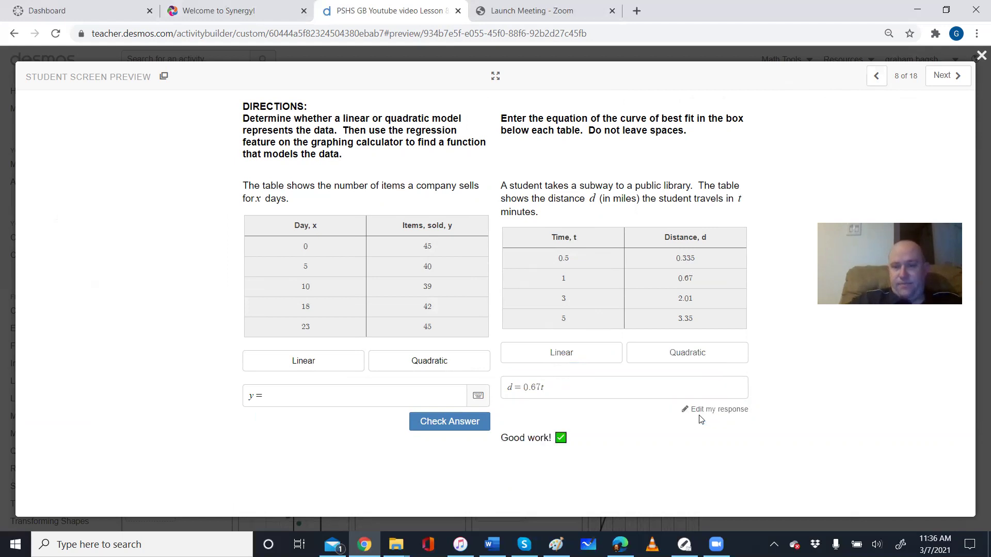
Try d = 0.67x as the subway-distance equation, restore it to d = 0.67t and check the answer.
left_click(548, 388)
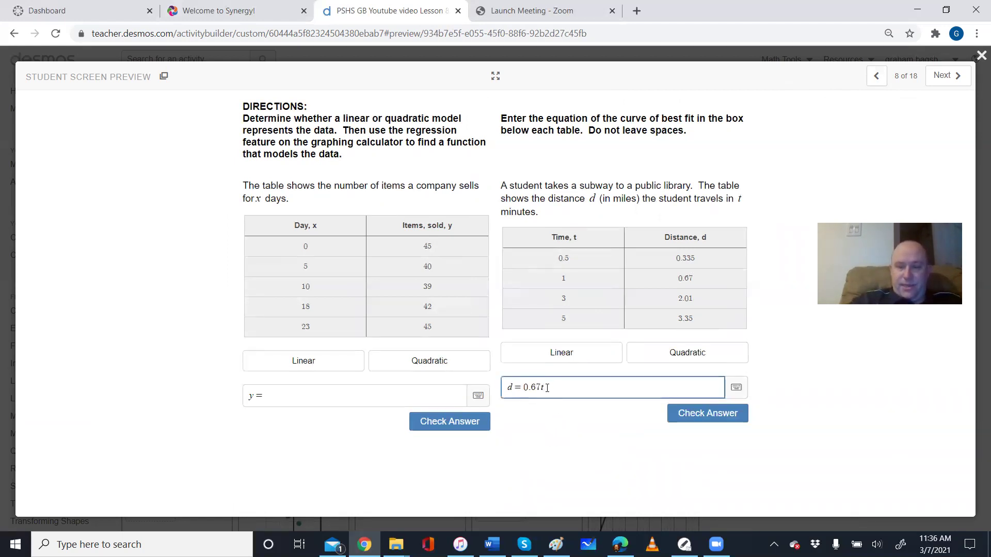
left_click(703, 413)
left_click(552, 388)
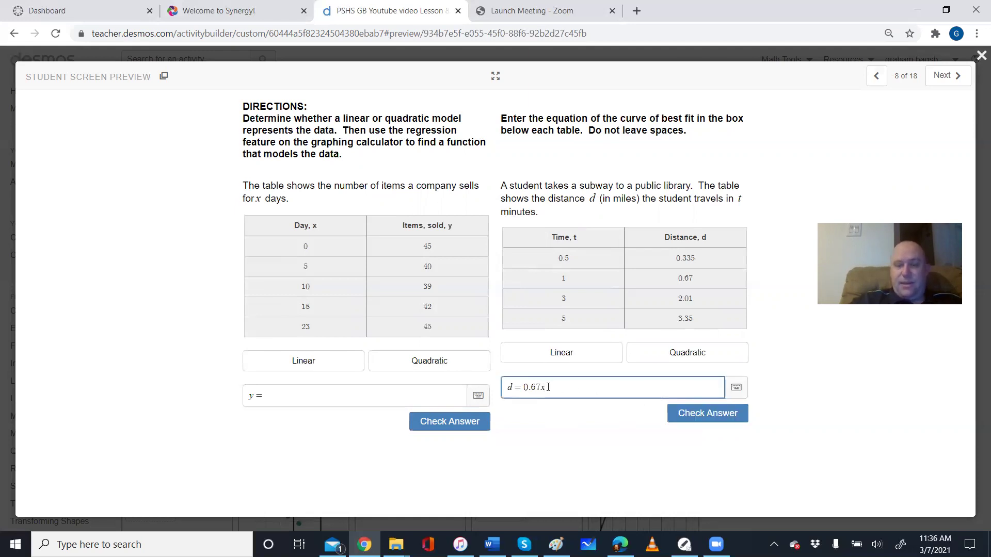
type("t")
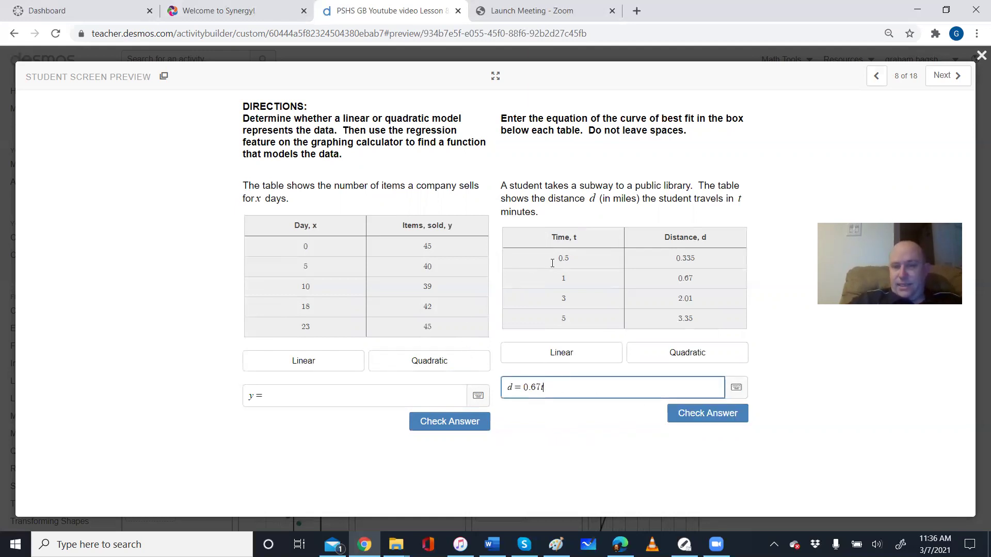
left_click(741, 420)
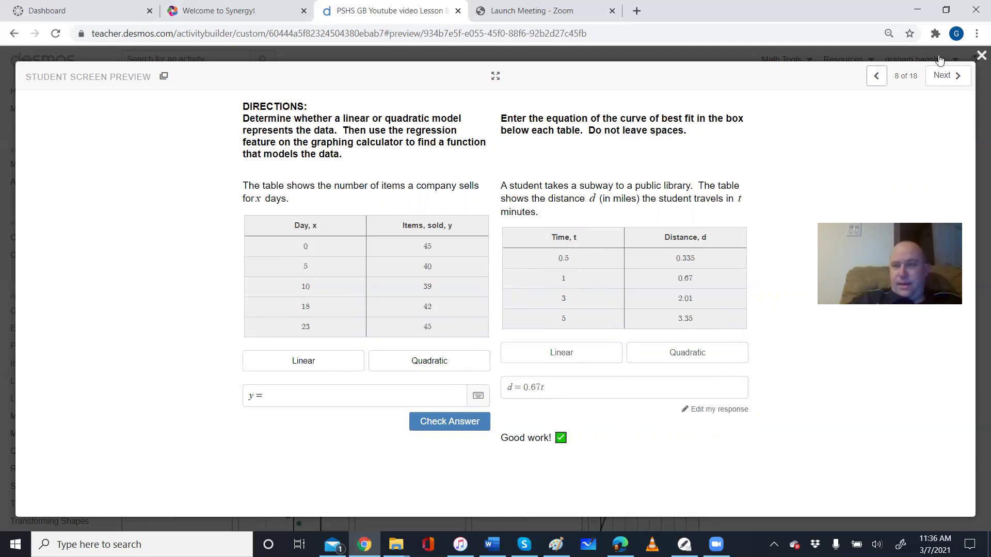
Advance through the activity to the Quadratic Modeling question on slide 11.
left_click(943, 76)
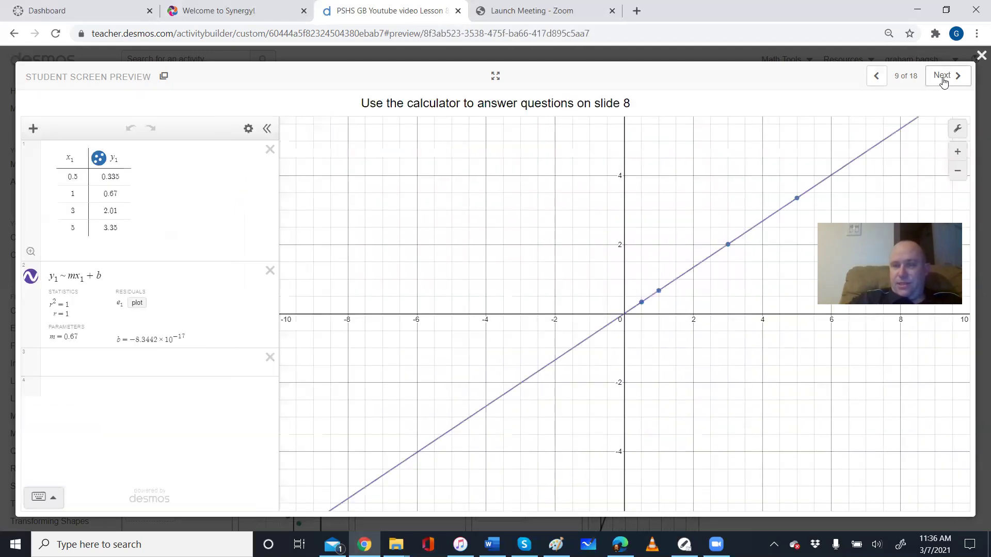
left_click(943, 77)
left_click(943, 78)
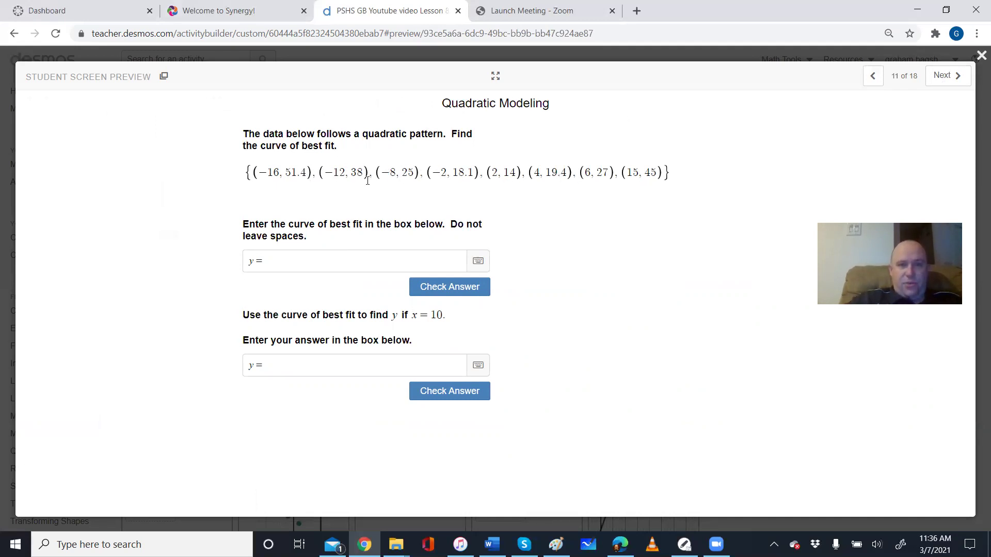
Advance to the slide 12 calculator and hide and reshow the quadratic regression curve to compare it with the data points.
left_click(944, 75)
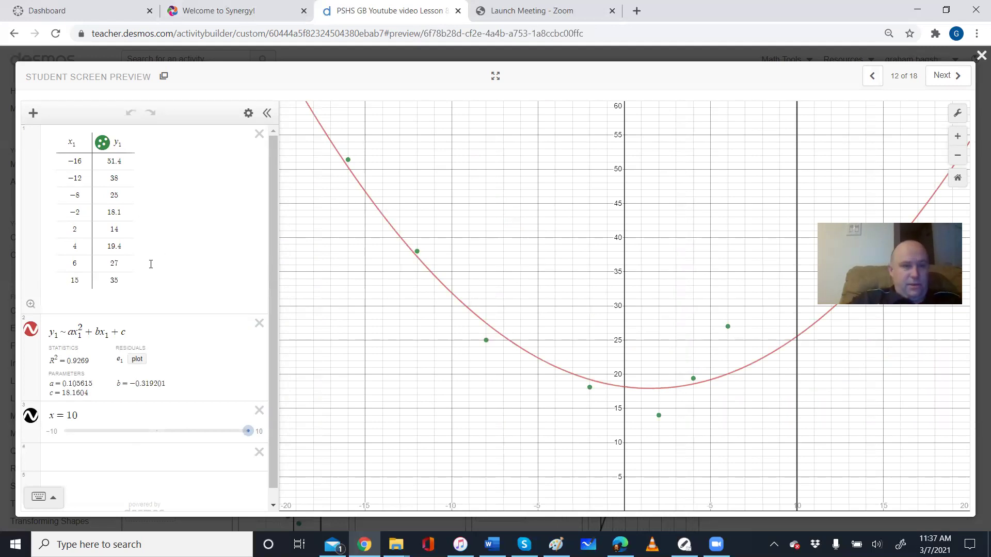
left_click(30, 329)
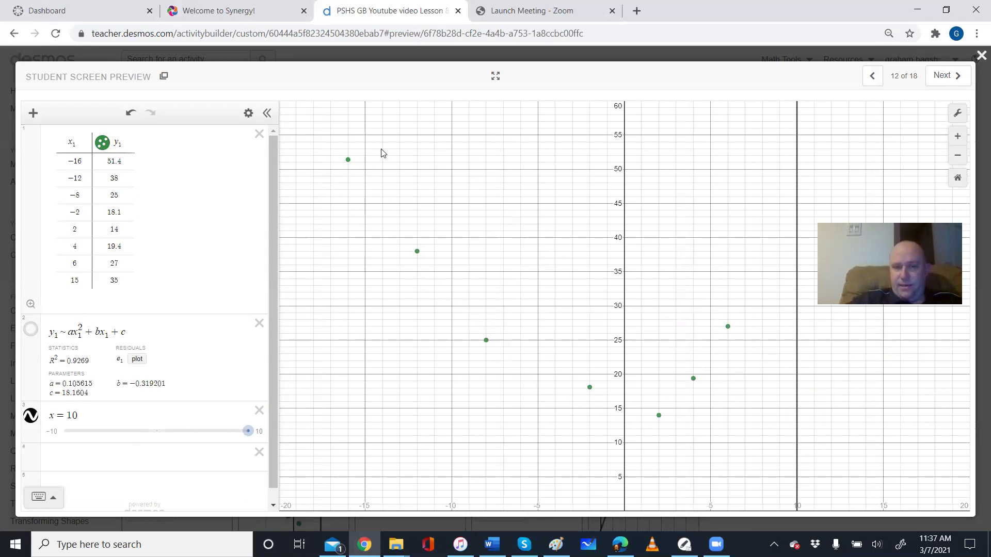
left_click(28, 334)
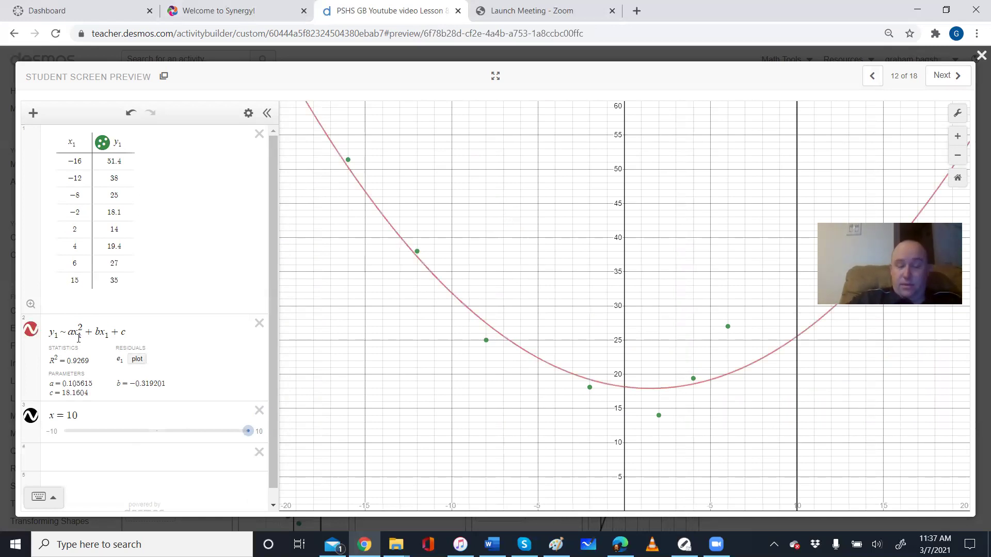
Reread the x = 10 question on slide 11 and read the curve's intersection with the line x = 10 on slide 12.
left_click(873, 77)
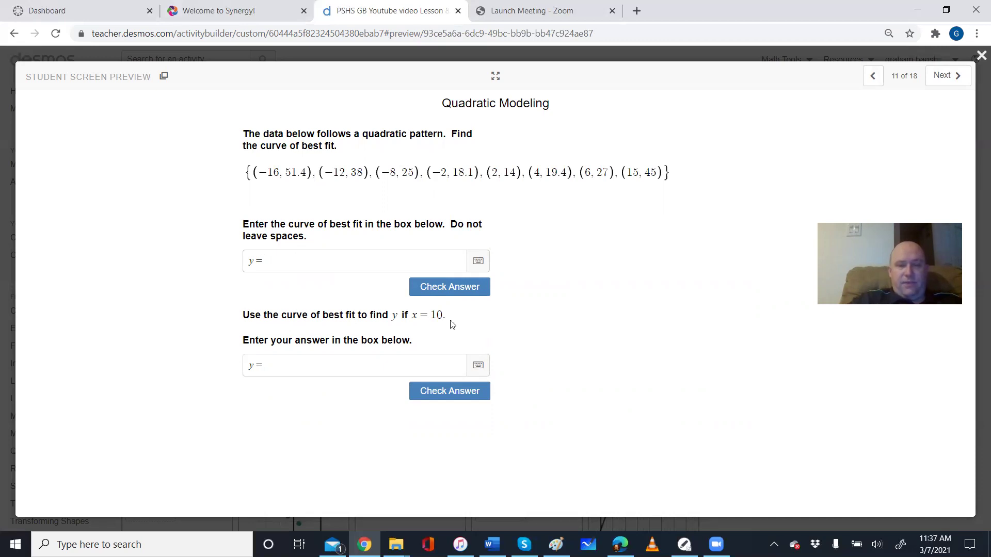
left_click(955, 78)
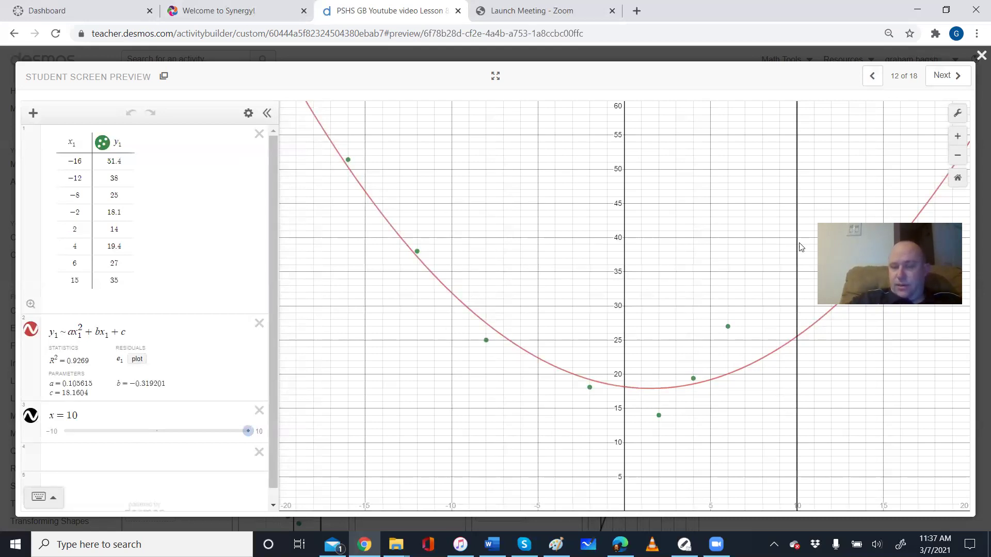
left_click(799, 338)
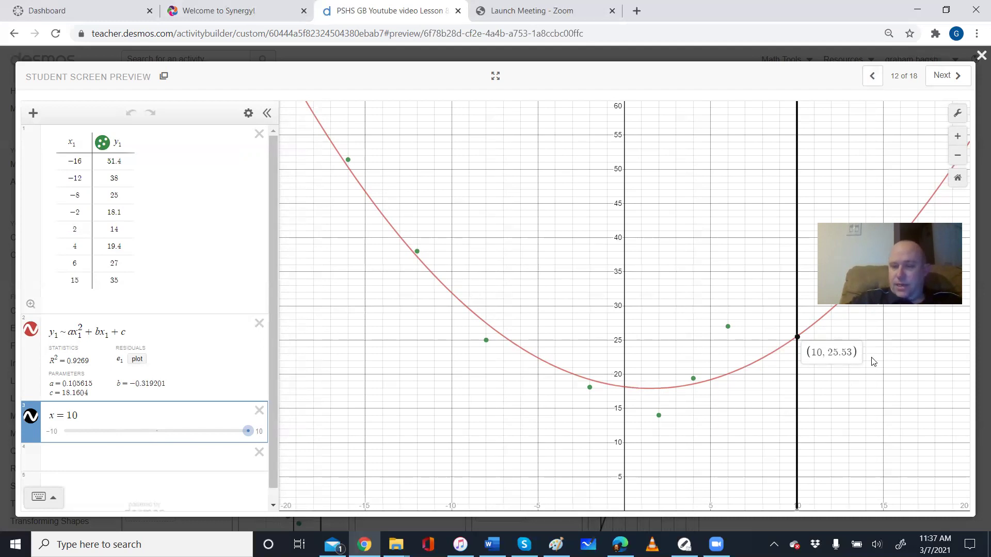
Return to slide 11, enter y = 25.53 as the answer for x = 10 and check it.
left_click(874, 76)
left_click(279, 362)
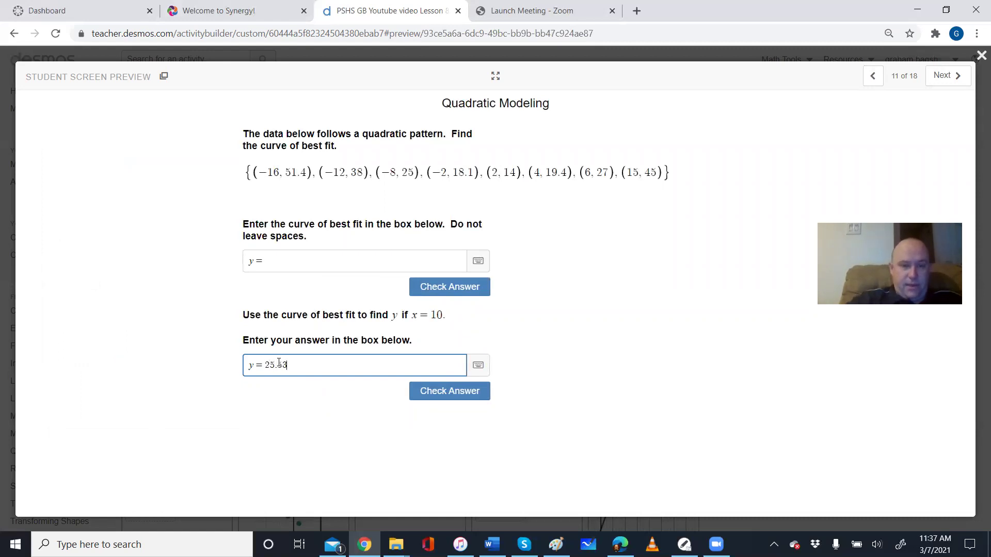
left_click(454, 392)
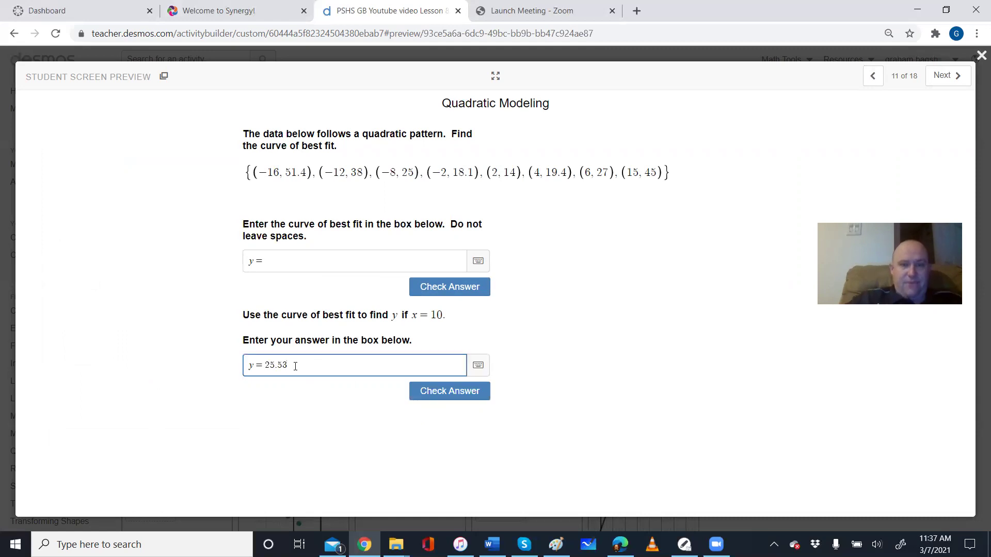
Clear the answer entered for y at x = 10.
key("BackSpace")
key("BackSpace")
key("BackSpace")
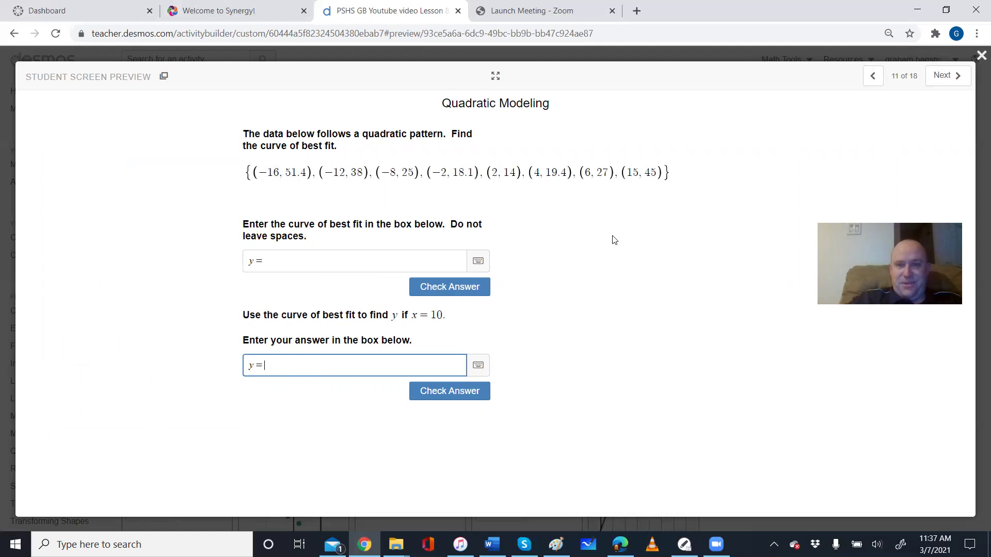
Switch between slides 12 and 11 to compare the calculator's table and regression with the listed data points.
left_click(941, 82)
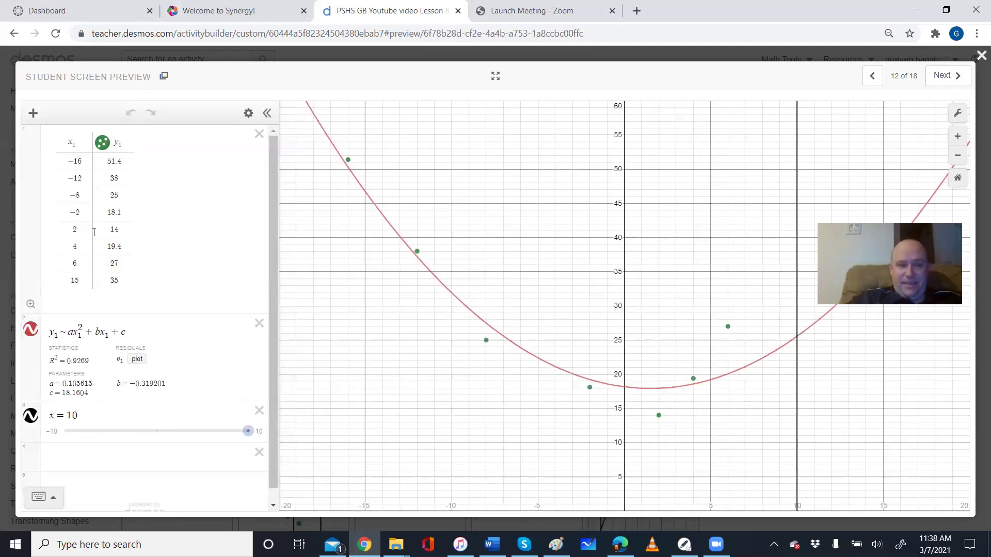
left_click(874, 77)
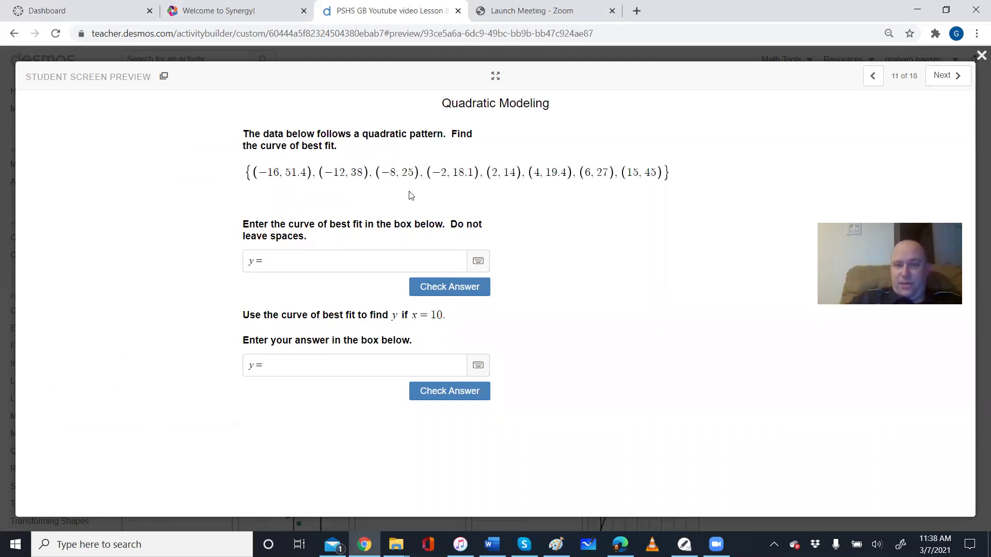
left_click(948, 75)
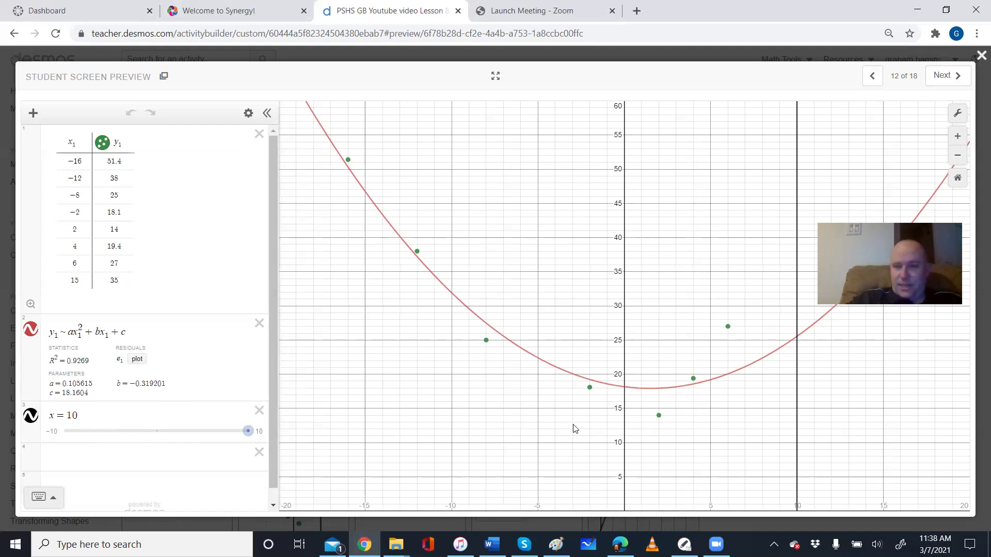
Advance past the pumpkin-tossing questions to the slide 15 calculator, and hide and reshow the quadratic regression curve over its data points.
left_click(950, 76)
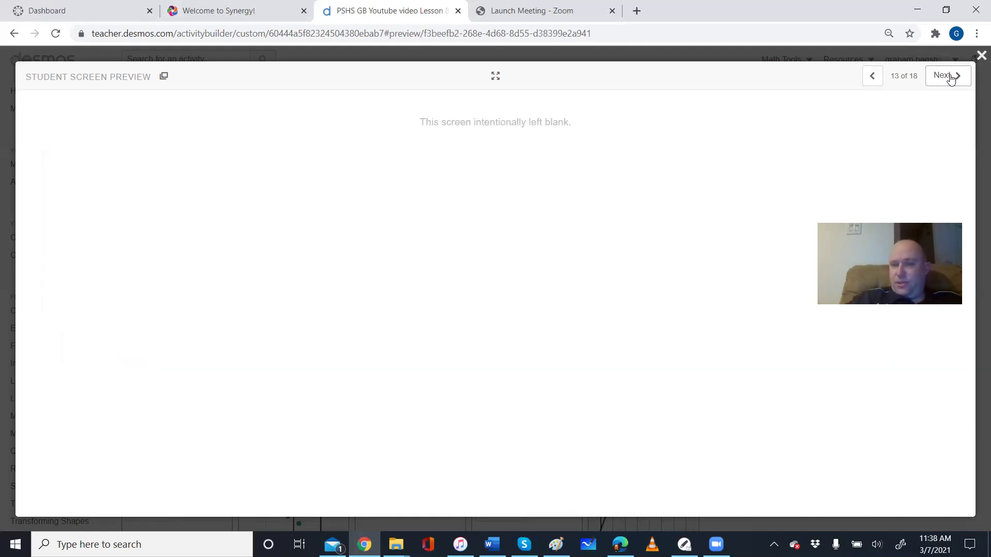
left_click(951, 76)
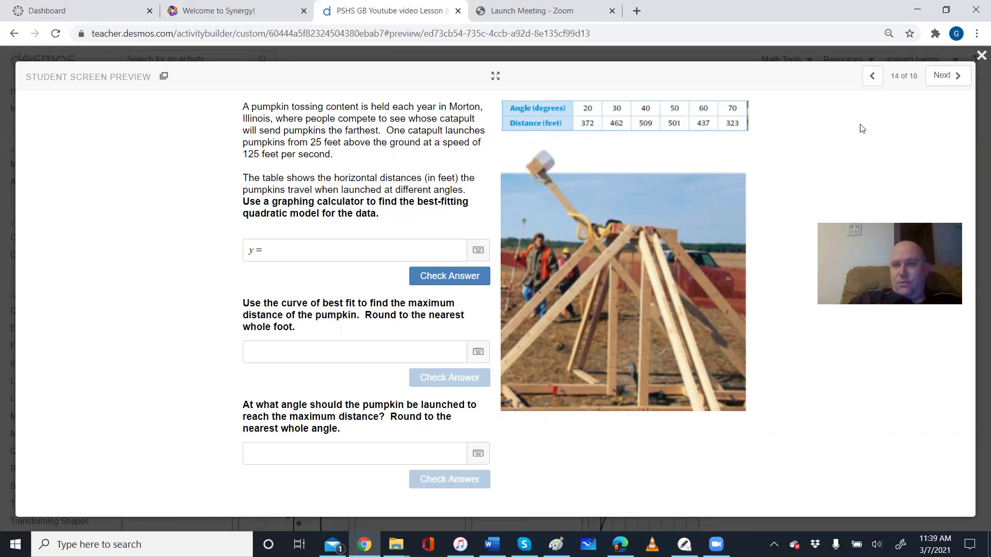
left_click(953, 80)
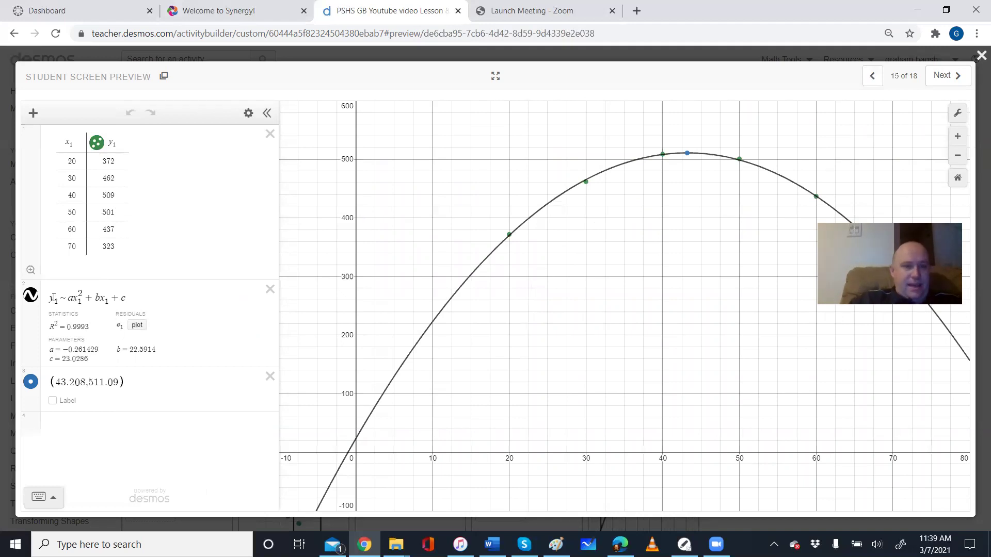
left_click(30, 295)
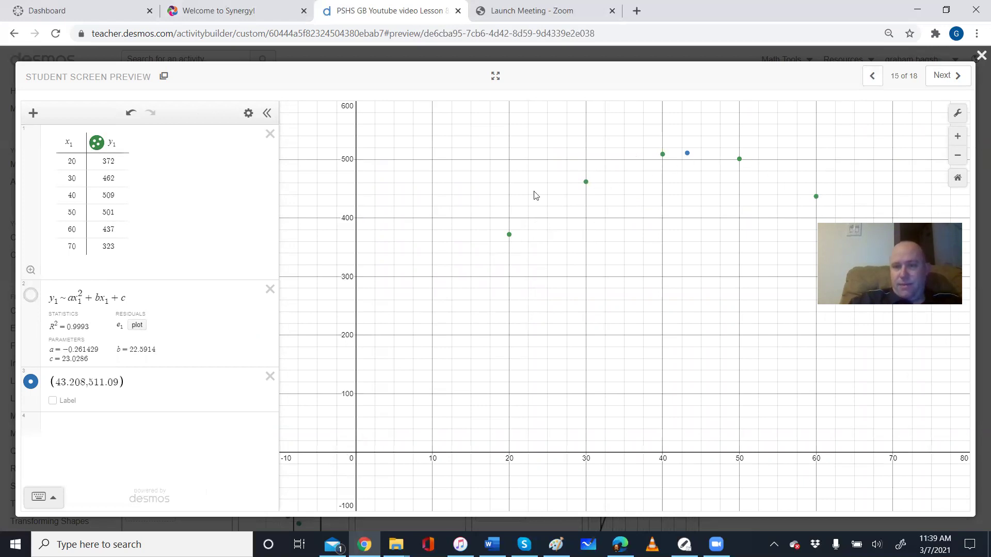
left_click(30, 303)
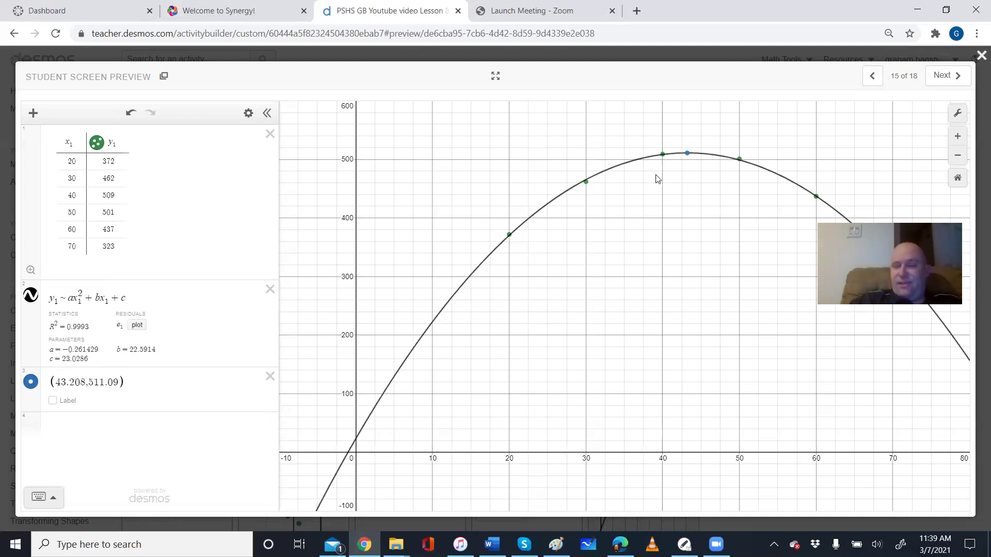
Reread the slide 14 pumpkin questions, display the coordinates of the curve's maximum point on slide 15, and return to slide 14.
left_click(871, 77)
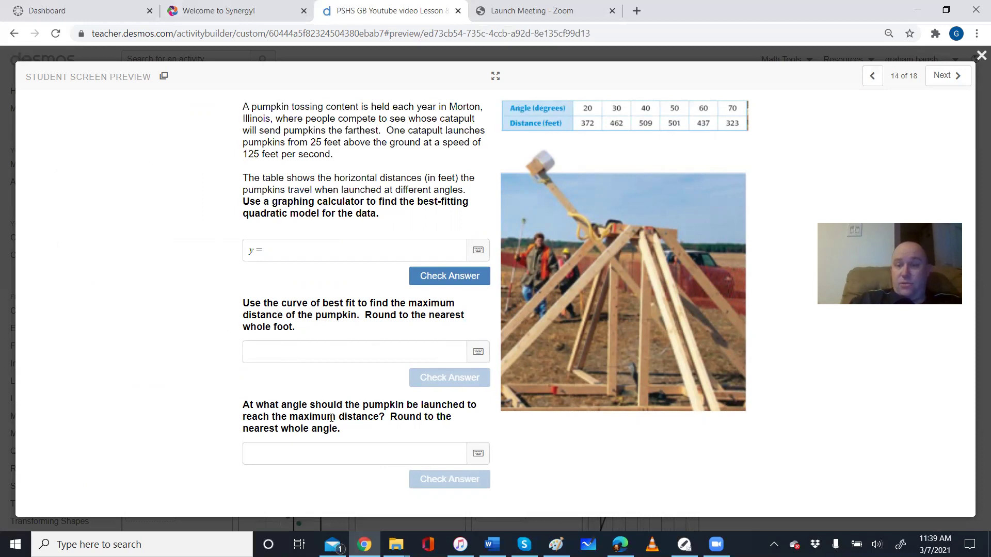
left_click(956, 76)
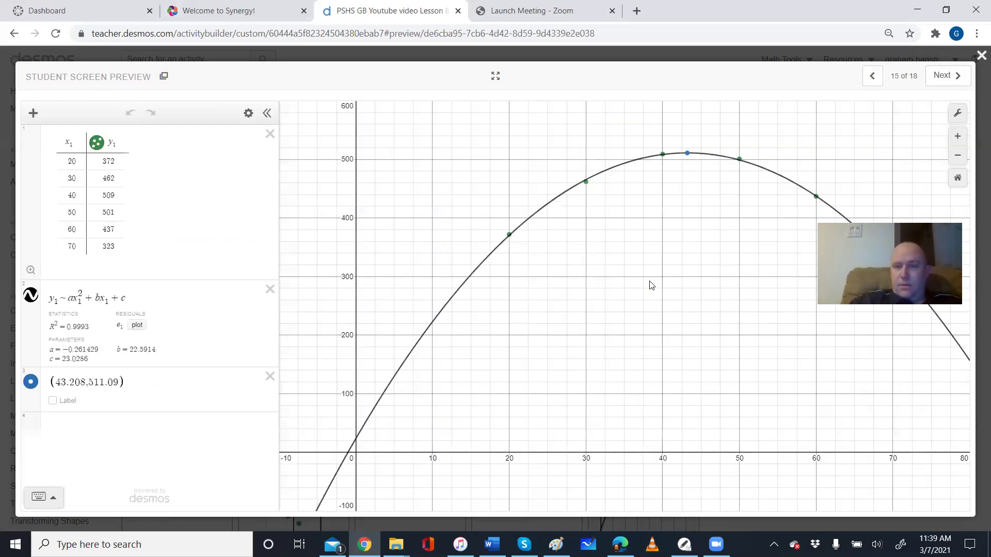
left_click(690, 157)
left_click(689, 156)
left_click(690, 157)
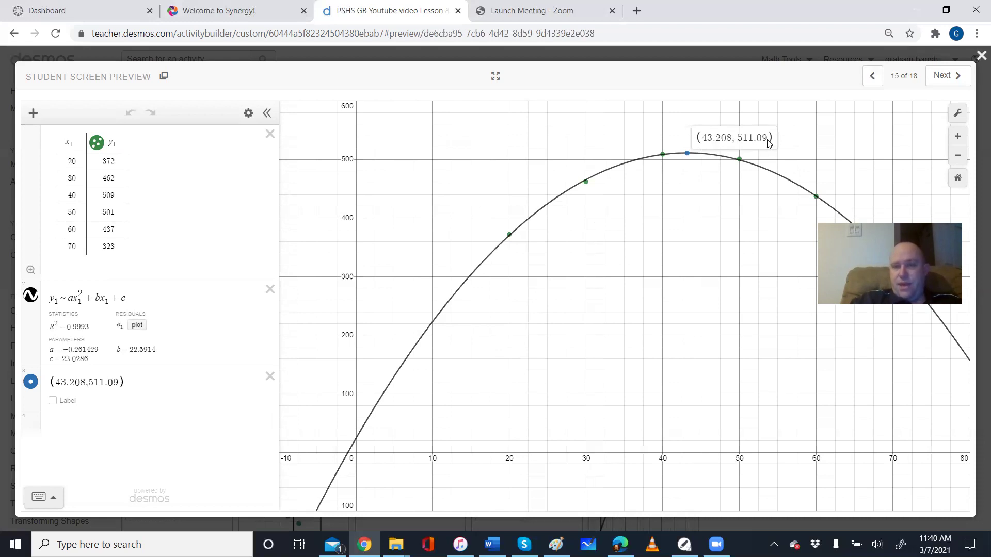
left_click(873, 77)
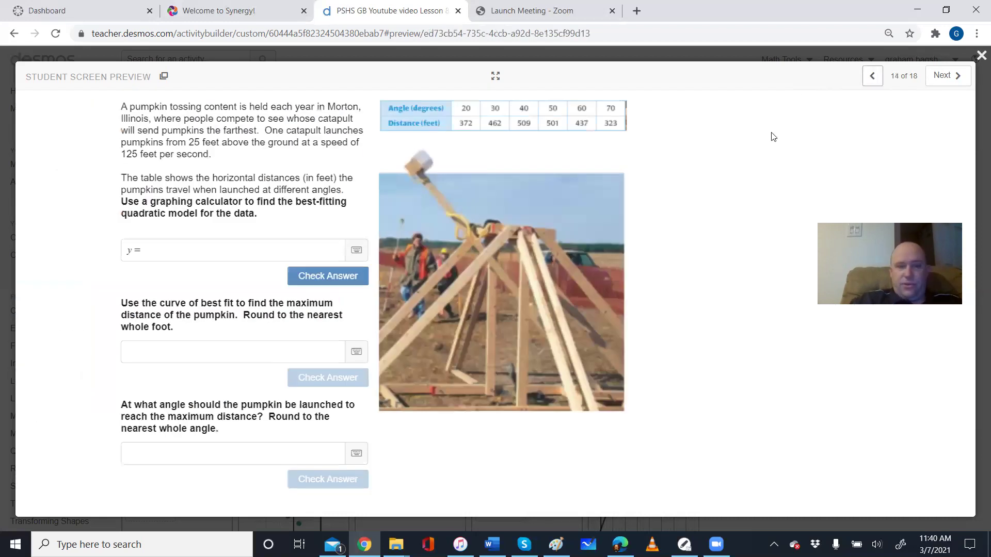
Submit 43 as the launch angle and 511 as the maximum distance in the pumpkin-tossing questions on slide 14.
left_click(279, 455)
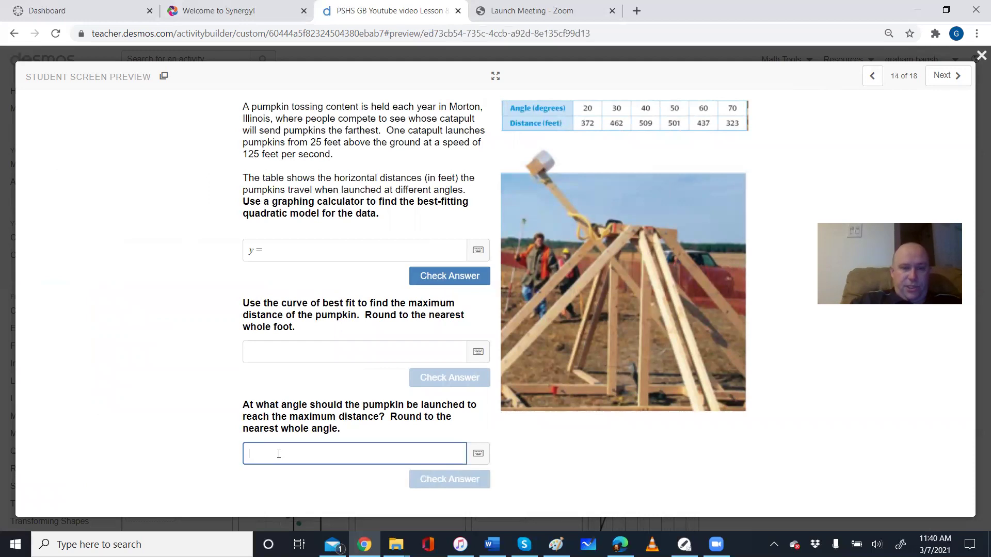
type("43")
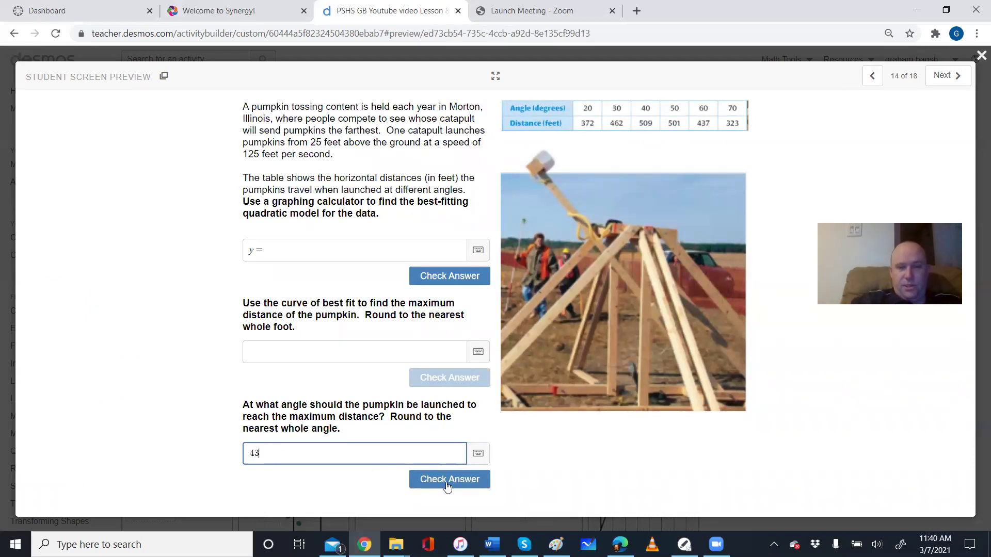
left_click(447, 482)
left_click(258, 350)
type("511")
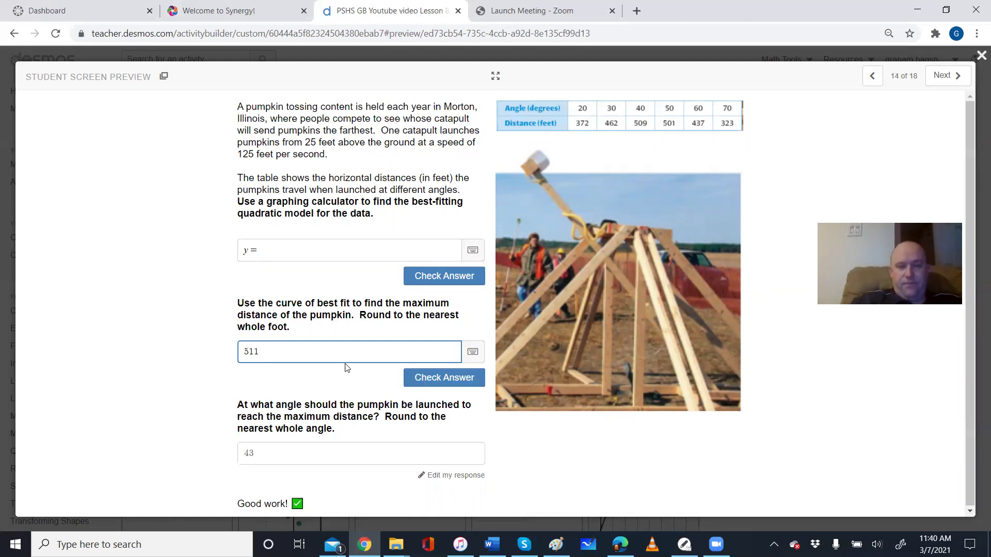
left_click(419, 380)
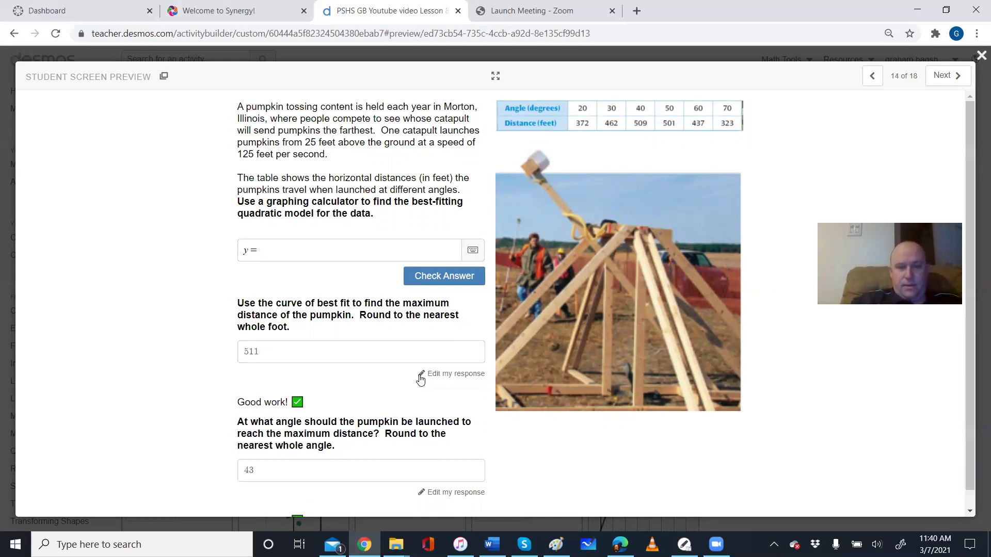
Advance past the function-rule question on slide 17 to the slide 18 calculator.
left_click(945, 75)
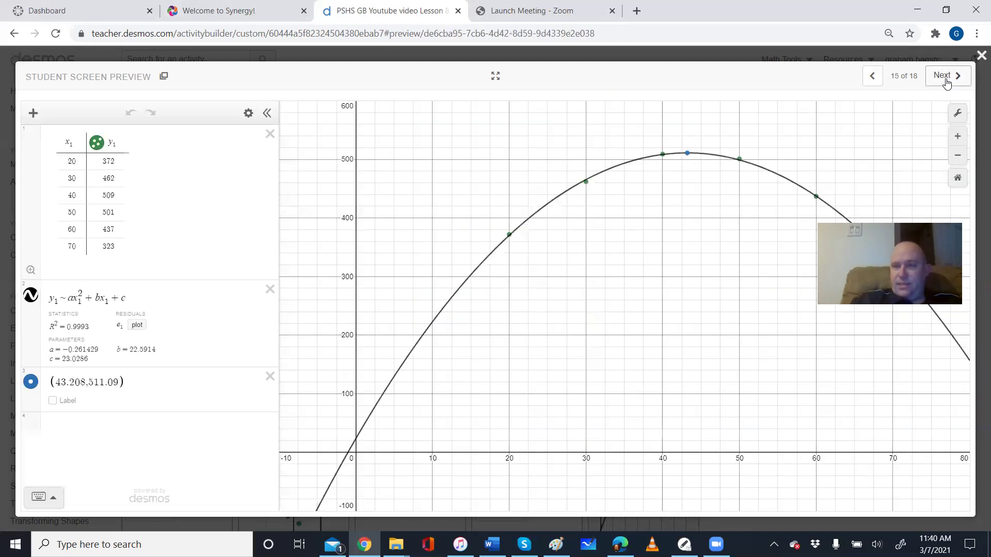
left_click(945, 78)
left_click(945, 78)
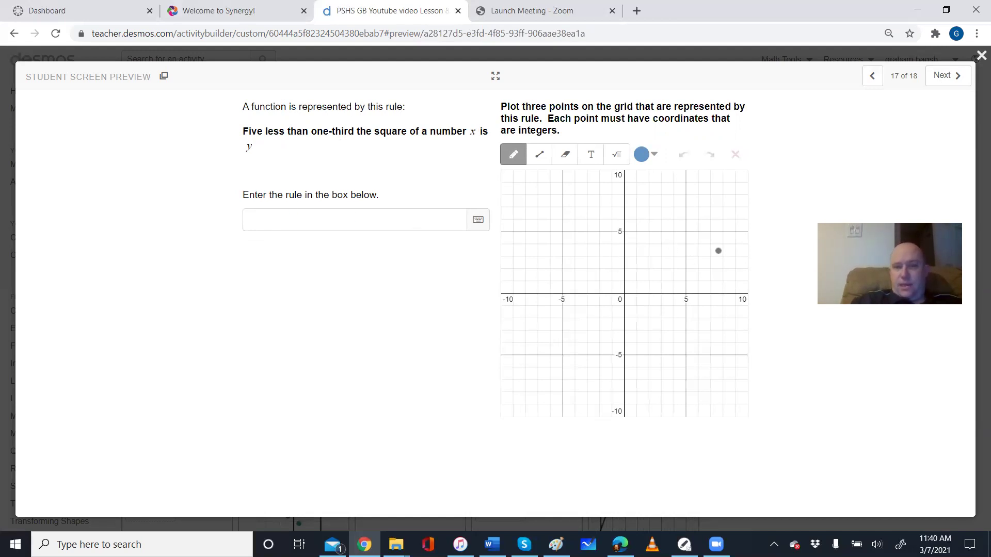
left_click(948, 79)
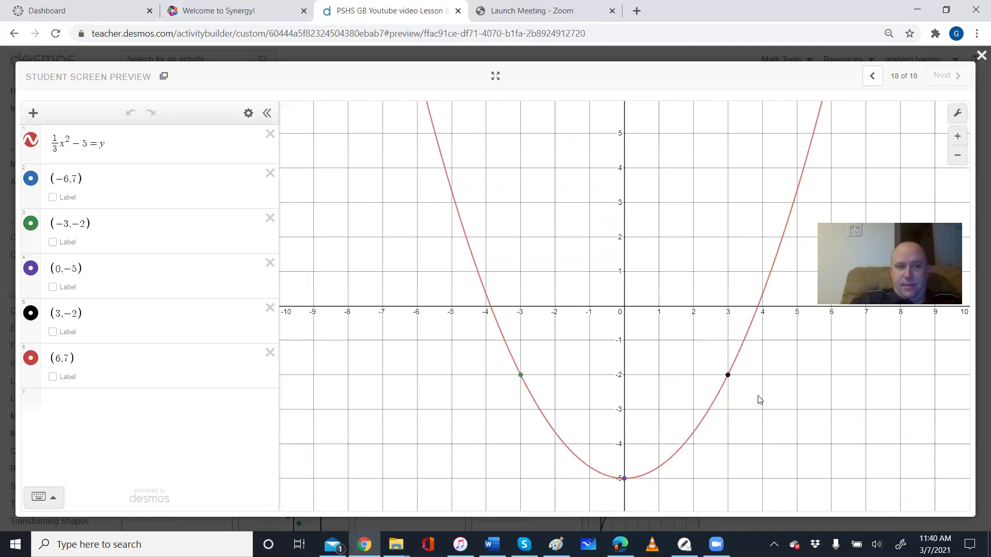
Remove "= y" from the equation (1/3)x² − 5 = y and enter it again.
left_click(107, 148)
key("BackSpace")
key("BackSpace")
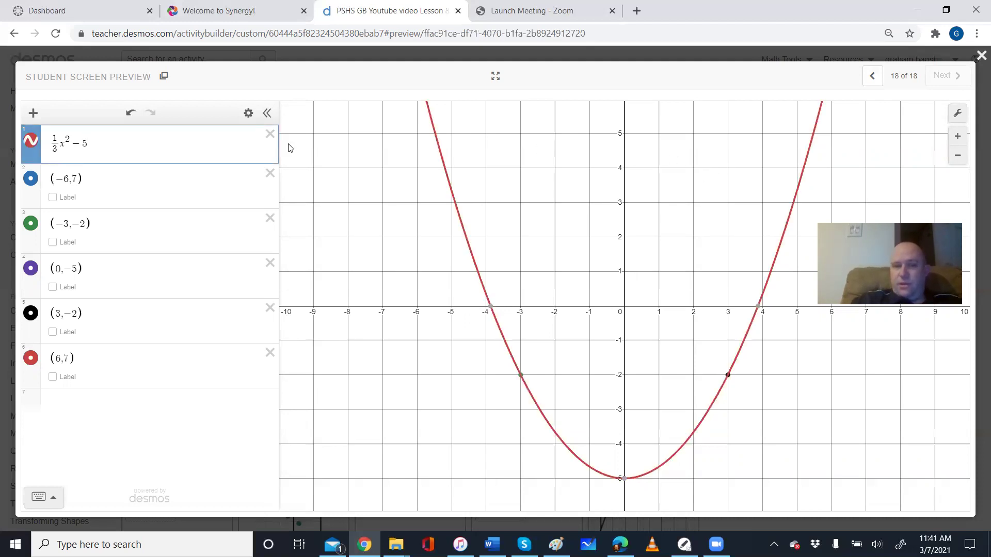
type("= y")
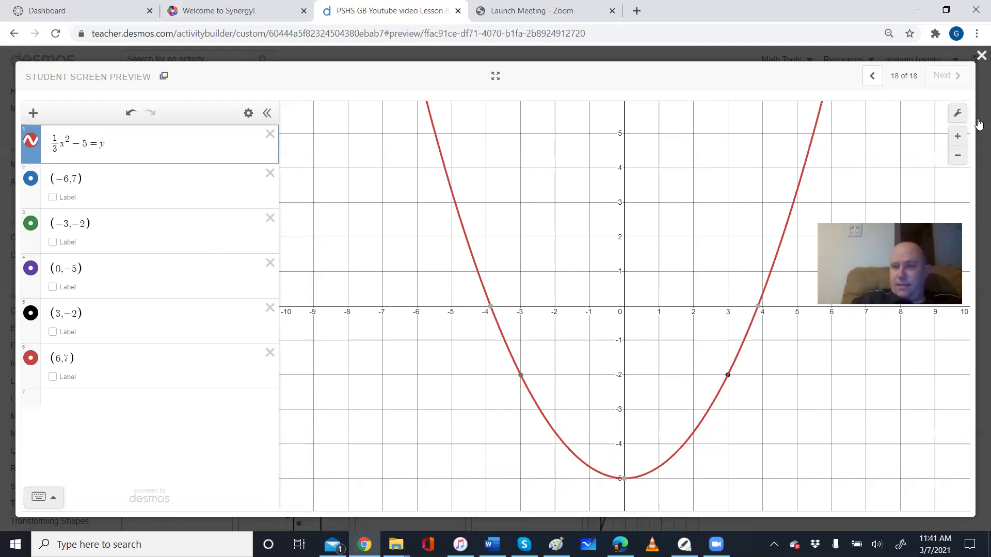
Turn the graph's minor gridlines on and back off in the graph settings.
left_click(958, 114)
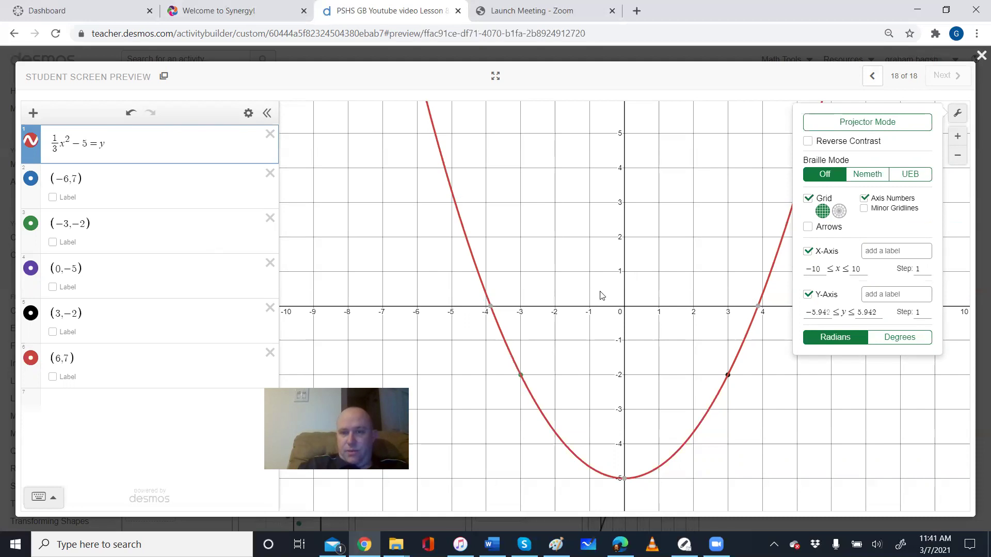
left_click(865, 208)
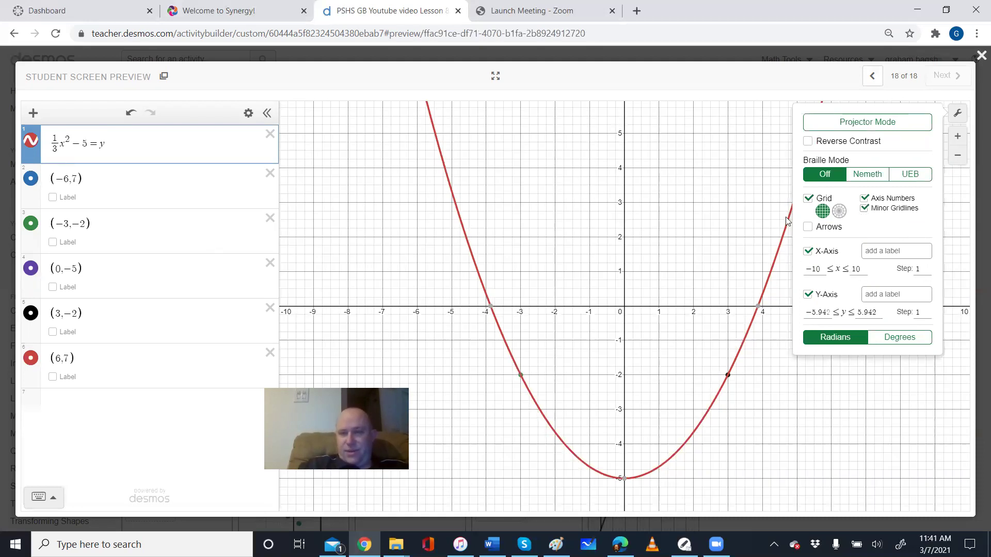
left_click(865, 209)
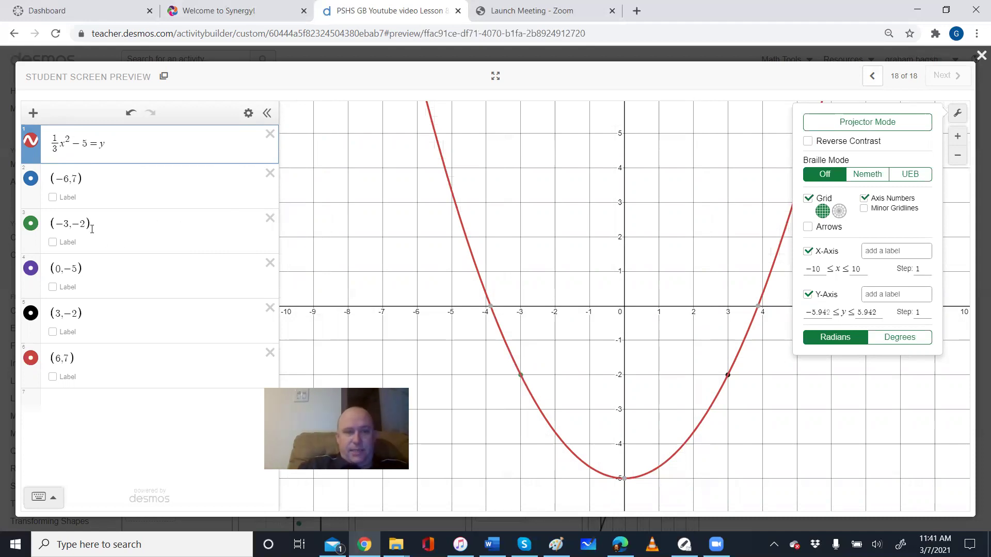
Hide and reshow the point (−3, −2), and inspect the parabola's plotted points up to (−6, 7) and (6, 7).
left_click(31, 223)
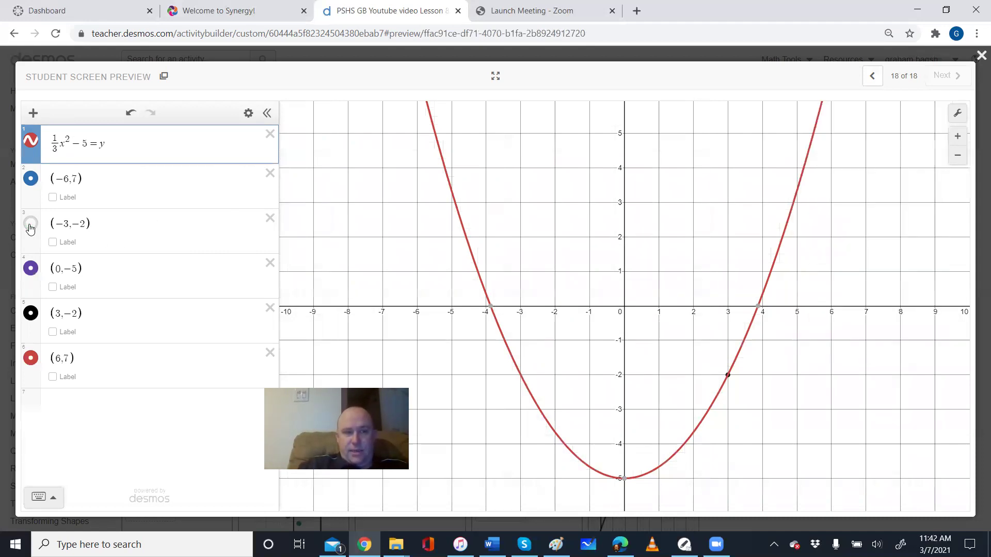
left_click(31, 223)
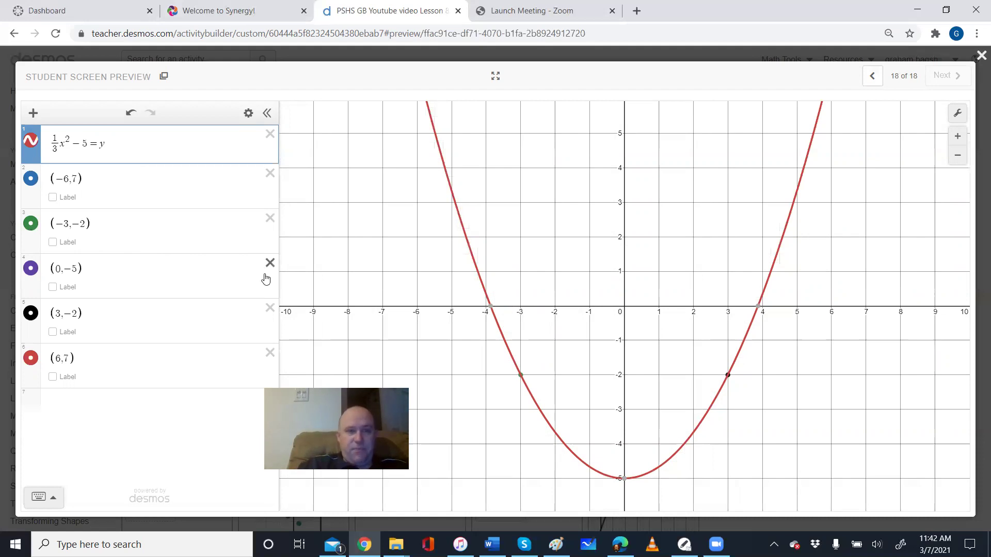
left_click_drag(606, 190, 613, 253)
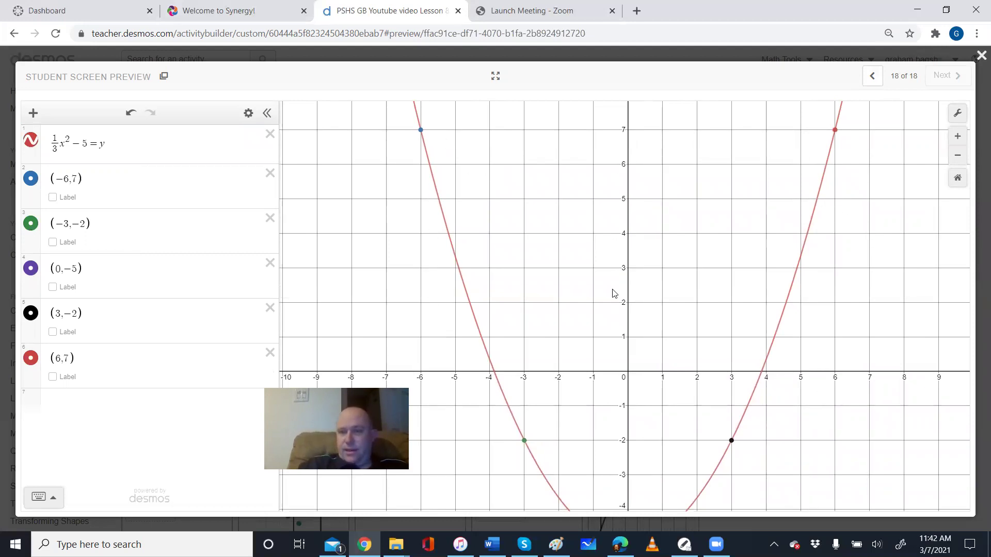
left_click_drag(611, 295, 603, 186)
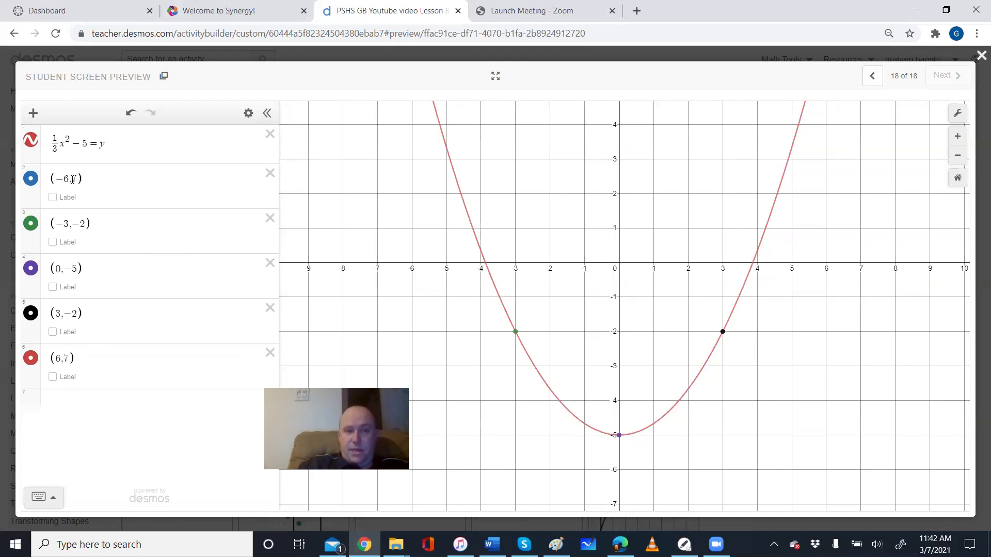
Add the point (−1, 2) below the existing points in the expression list and hide it on the graph.
left_click(60, 407)
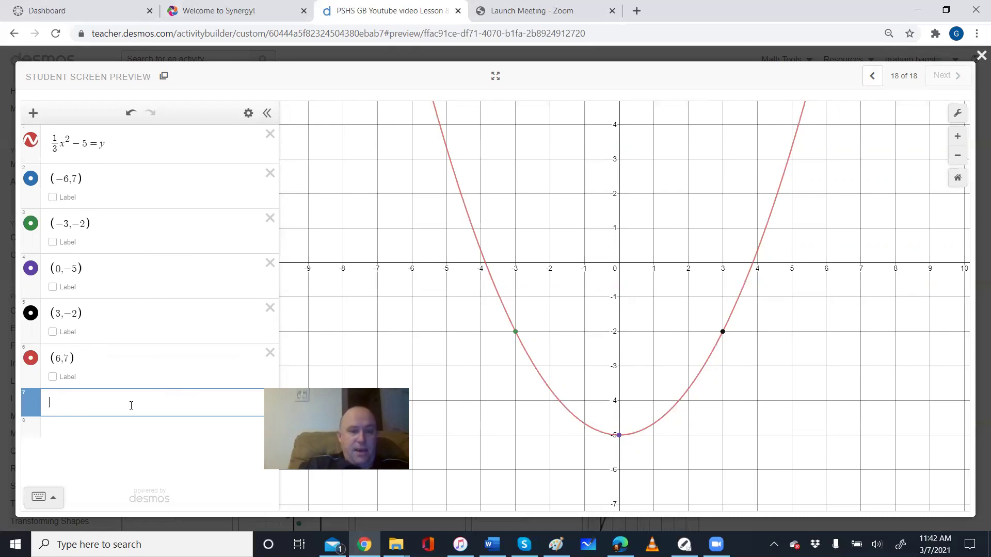
type("(")
type("-1")
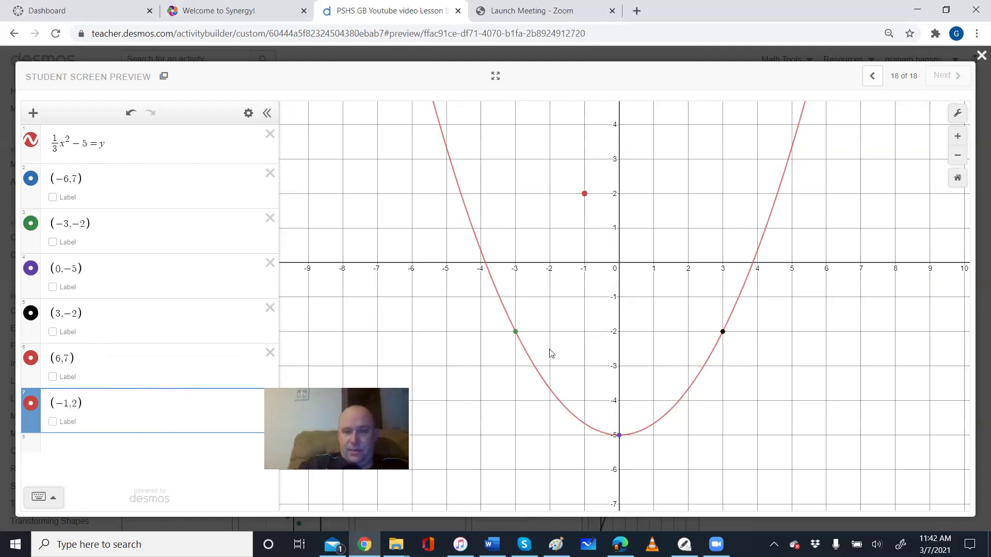
left_click(30, 405)
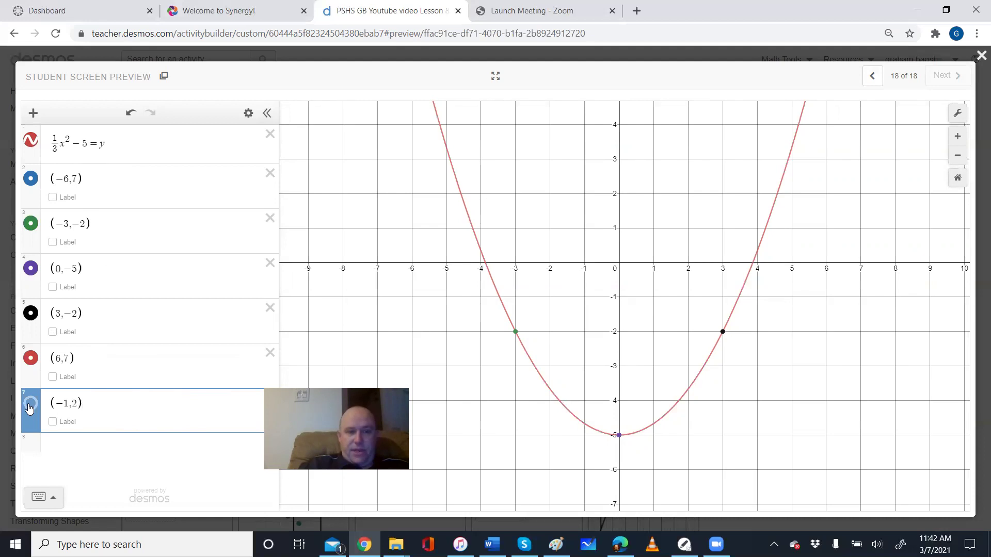